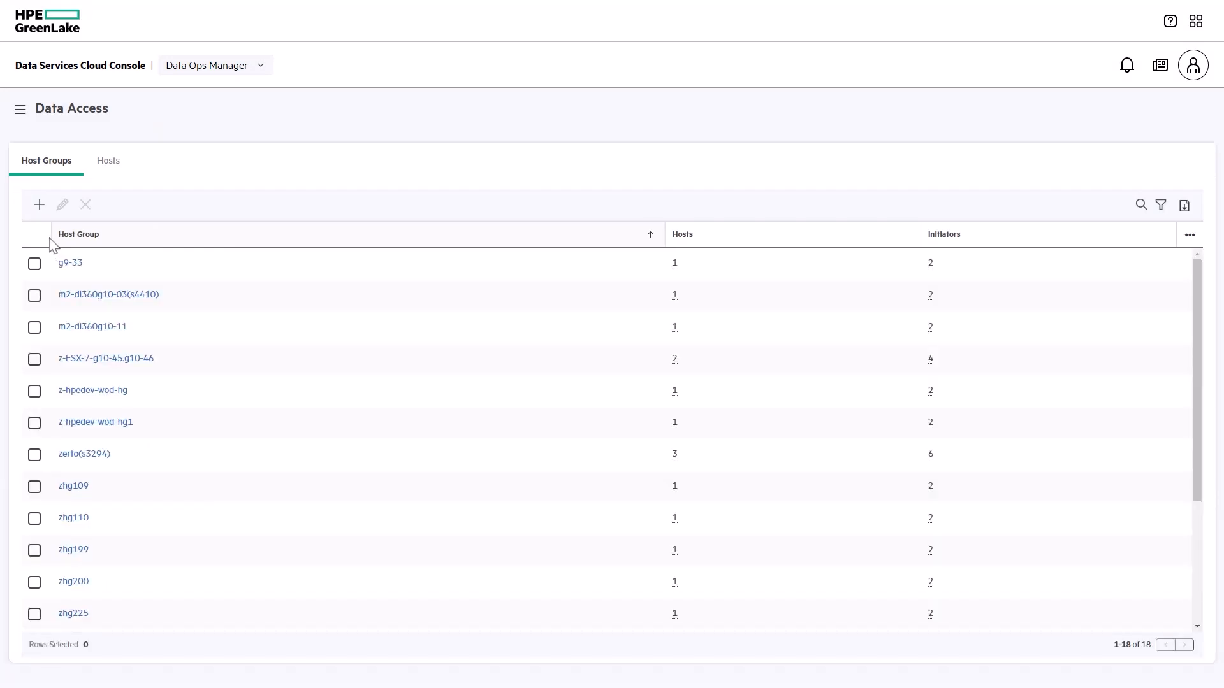
Step: Start creating a new host group and name it WinCluster-10, leaving the existing hosts unselected
click(39, 204)
click(317, 241)
text(WinCluster-10)
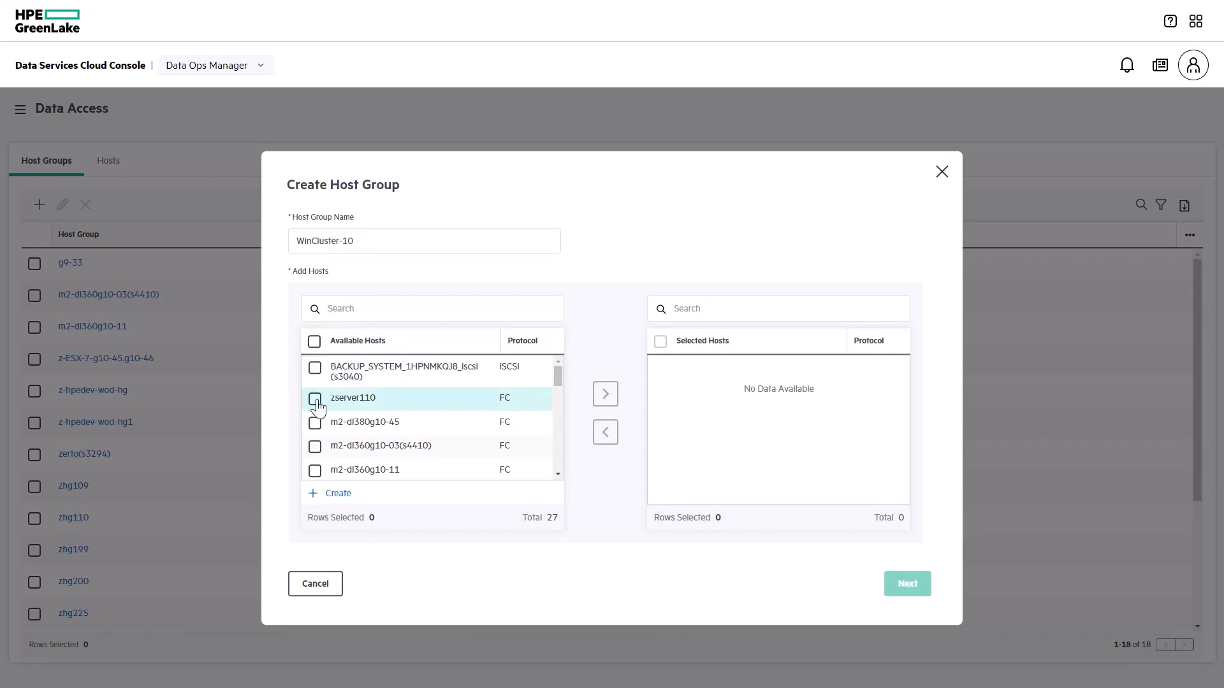
click(315, 400)
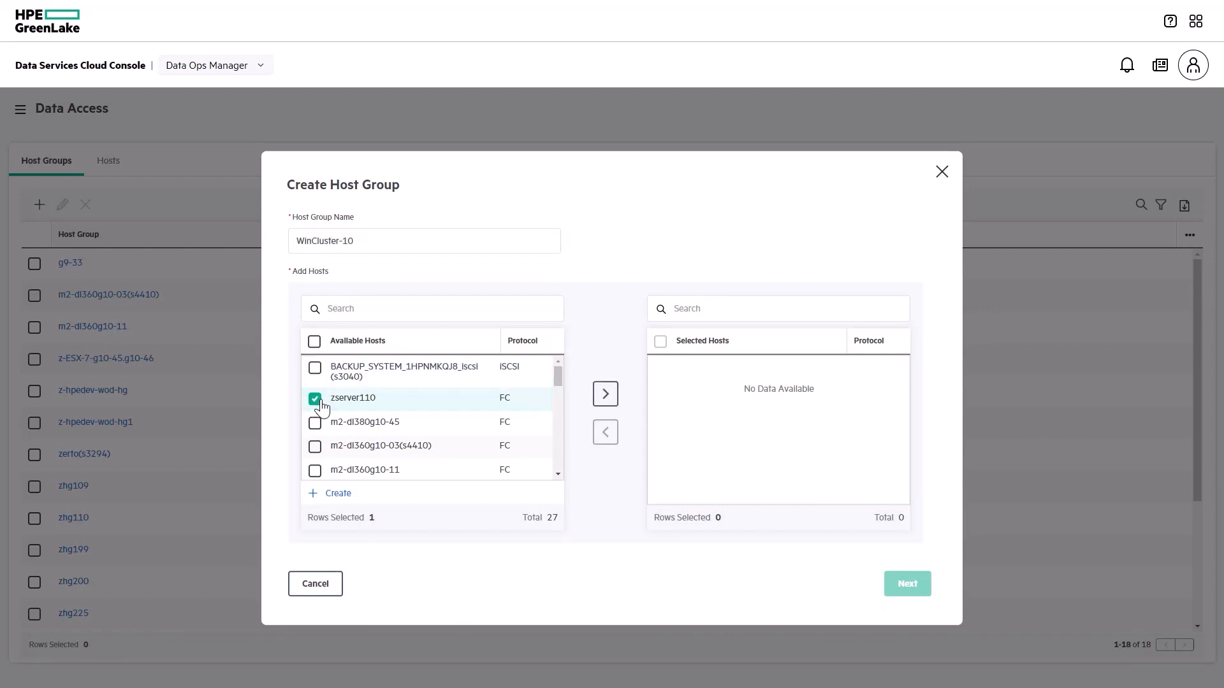
click(316, 400)
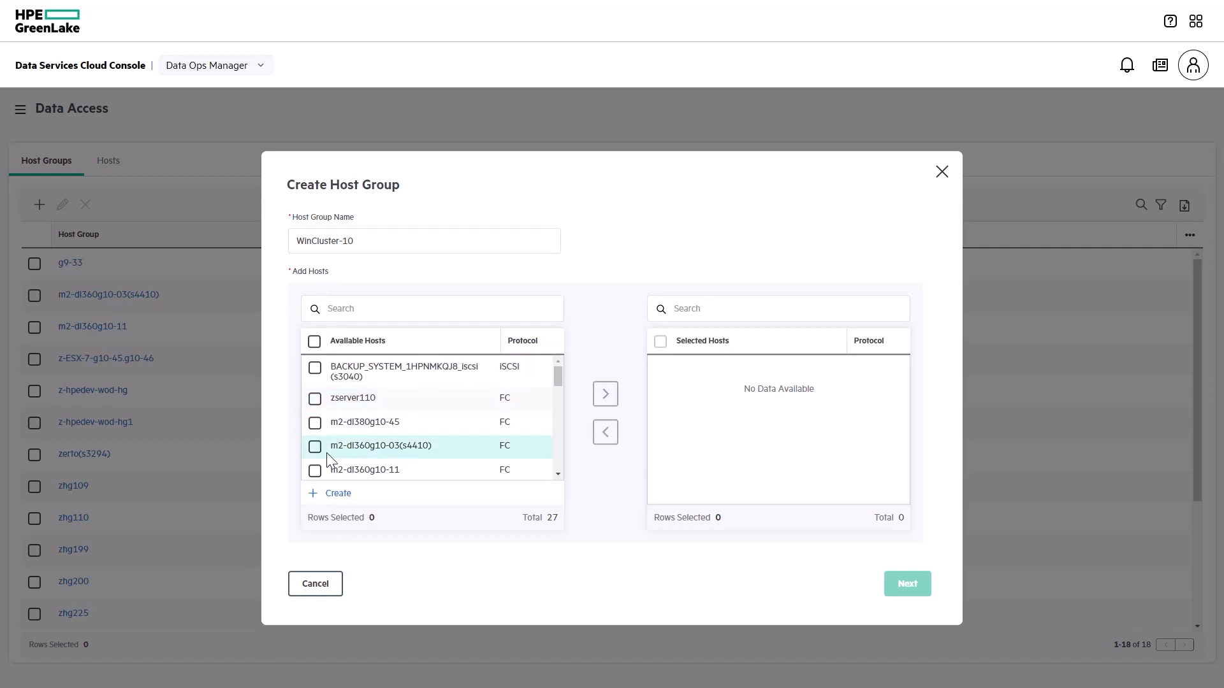
Step: Start creating a host named G10-107 for the group, with the FC protocol and Windows Server as operating system
click(336, 497)
click(308, 306)
text(G10-107)
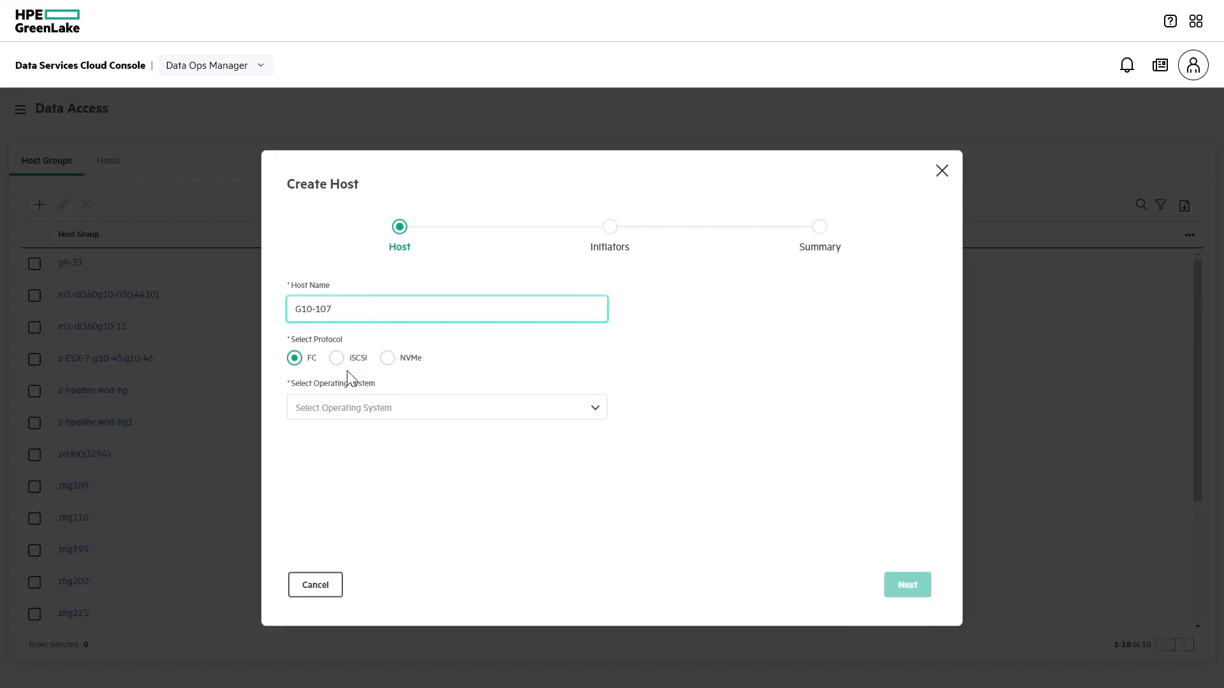
click(377, 415)
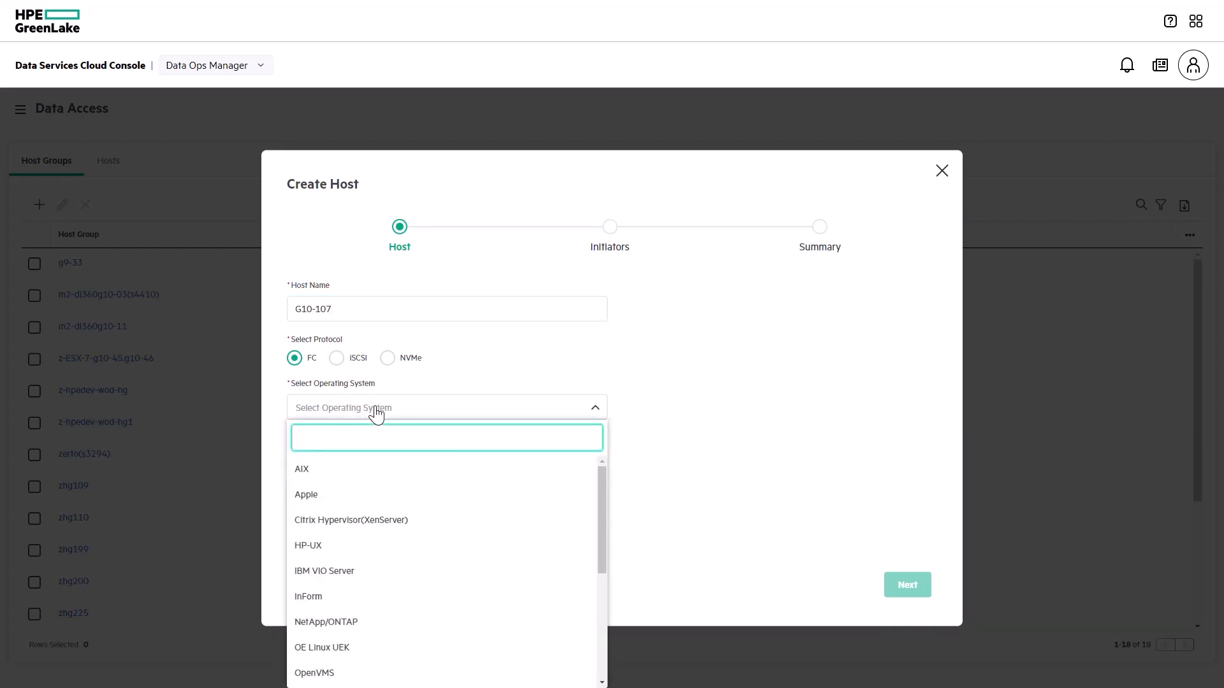
text(w)
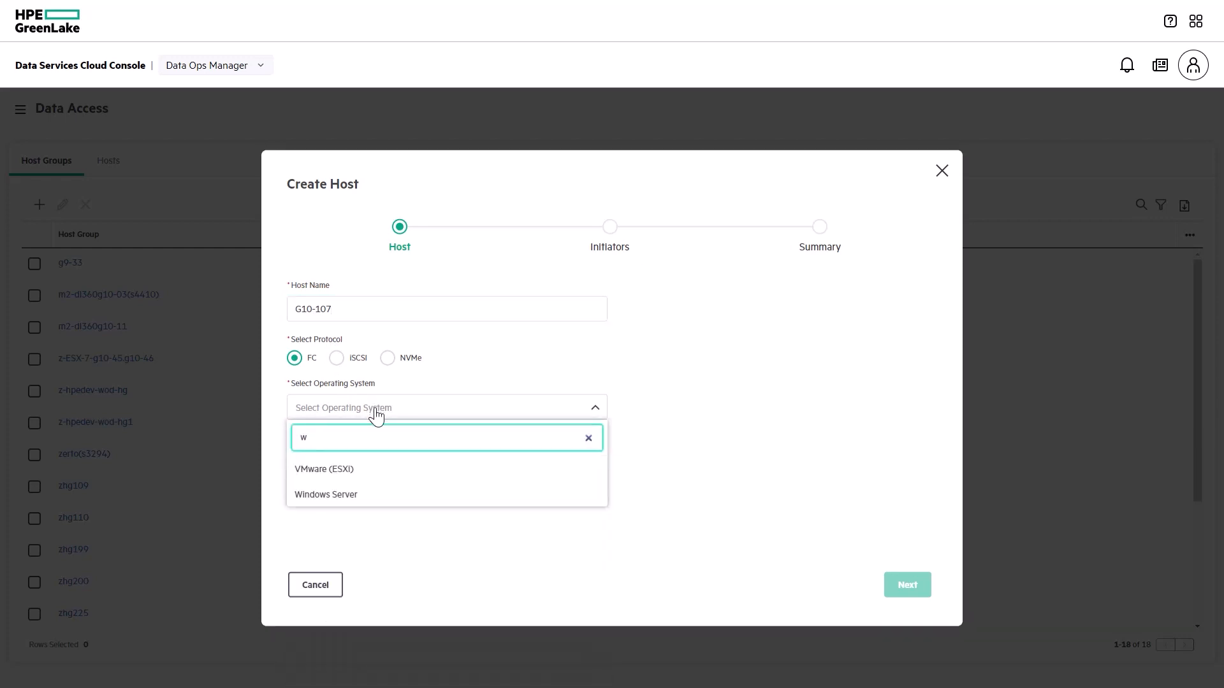
click(346, 500)
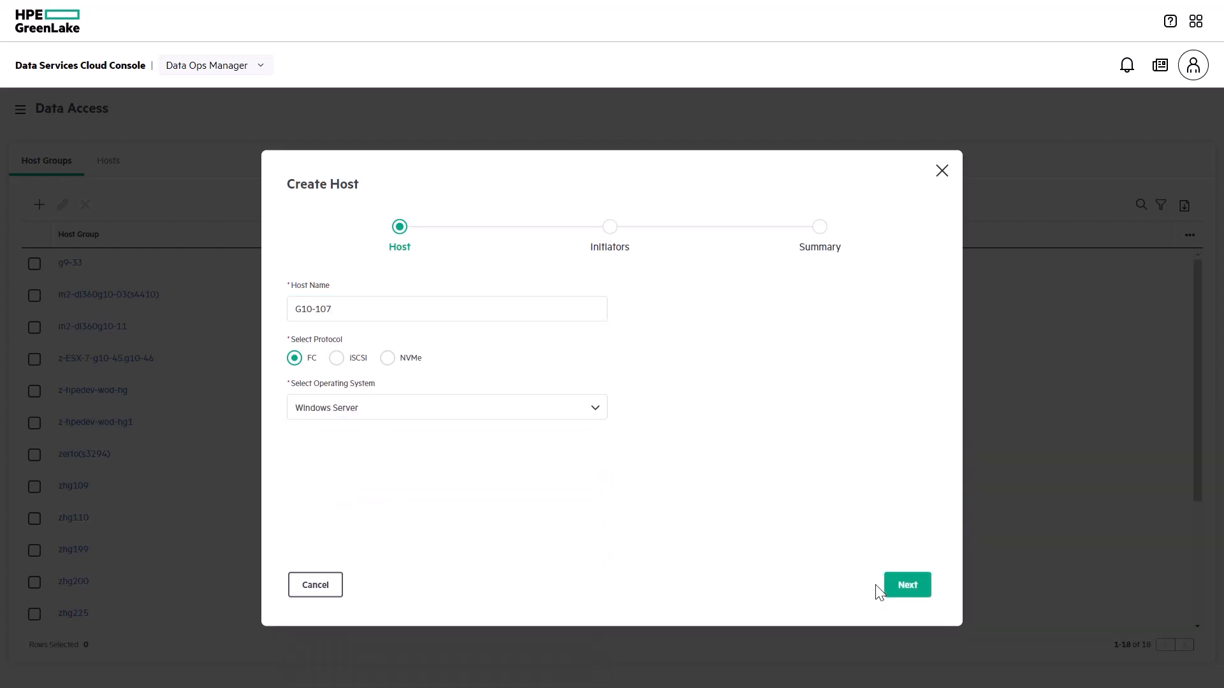
click(908, 587)
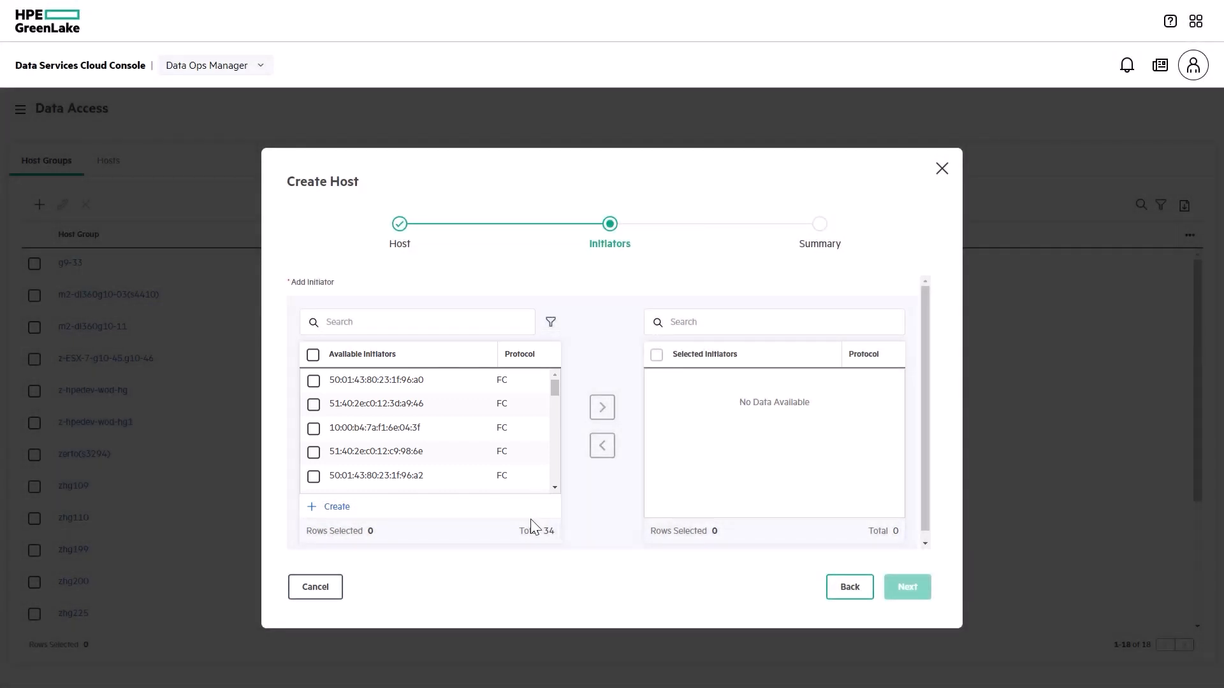
click(333, 509)
click(342, 284)
text(51:40:2e:c0:01:7d:0a:45)
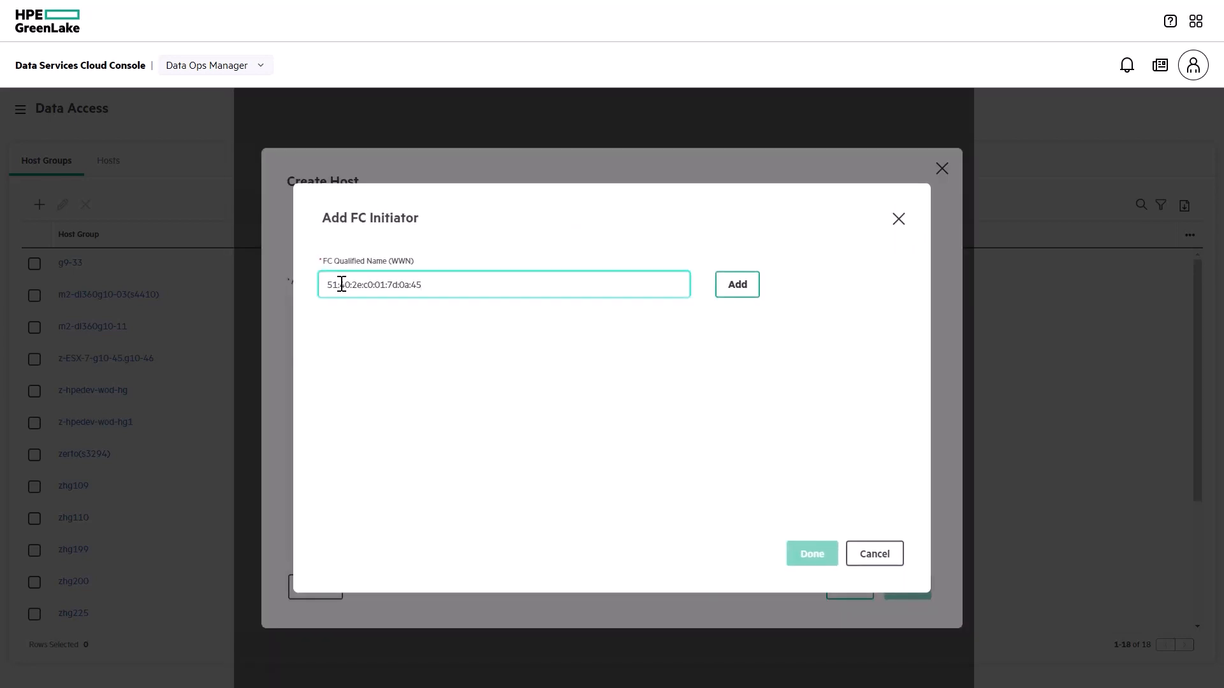
click(734, 285)
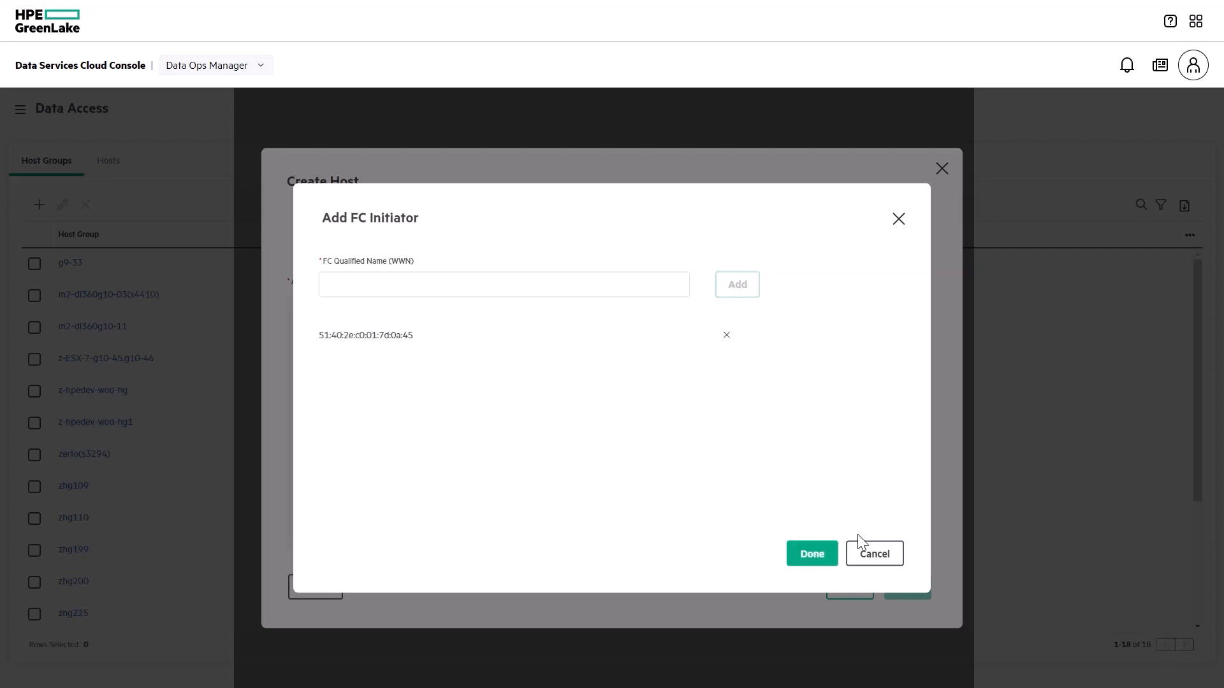
click(872, 558)
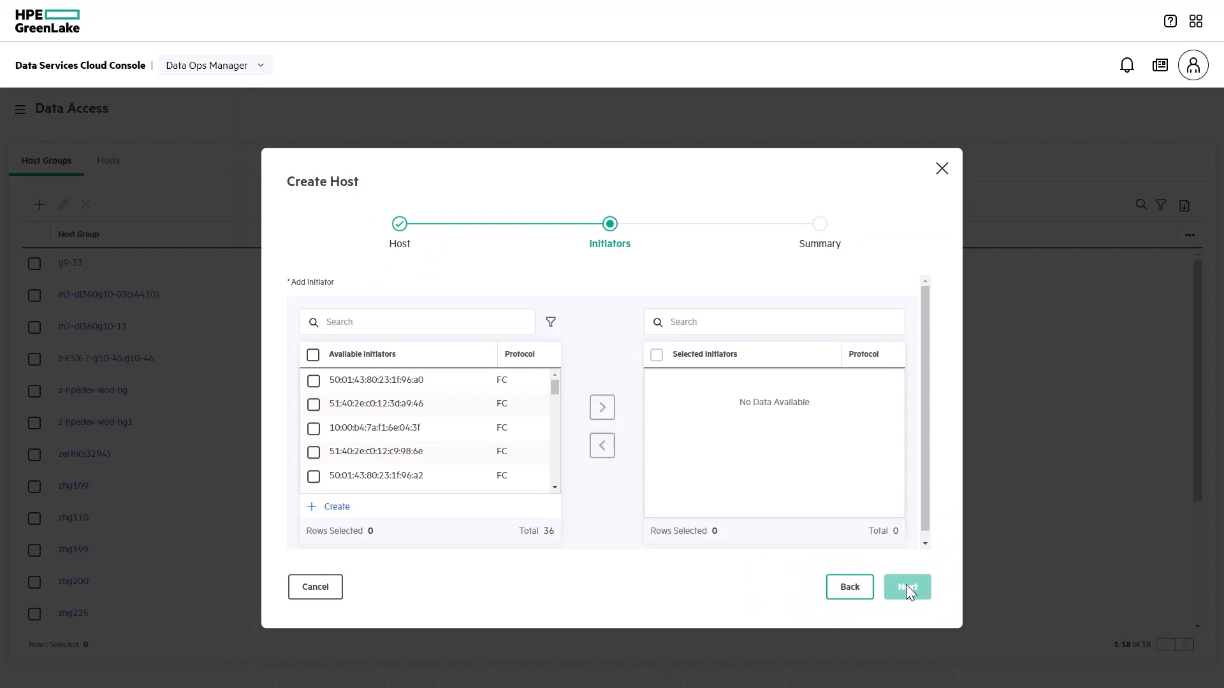
Step: Filter the available initiators by 51:40:2E:C0:12:3D:AA and assign the ones ending in aa:a2 and aa:a0 to the host
click(332, 320)
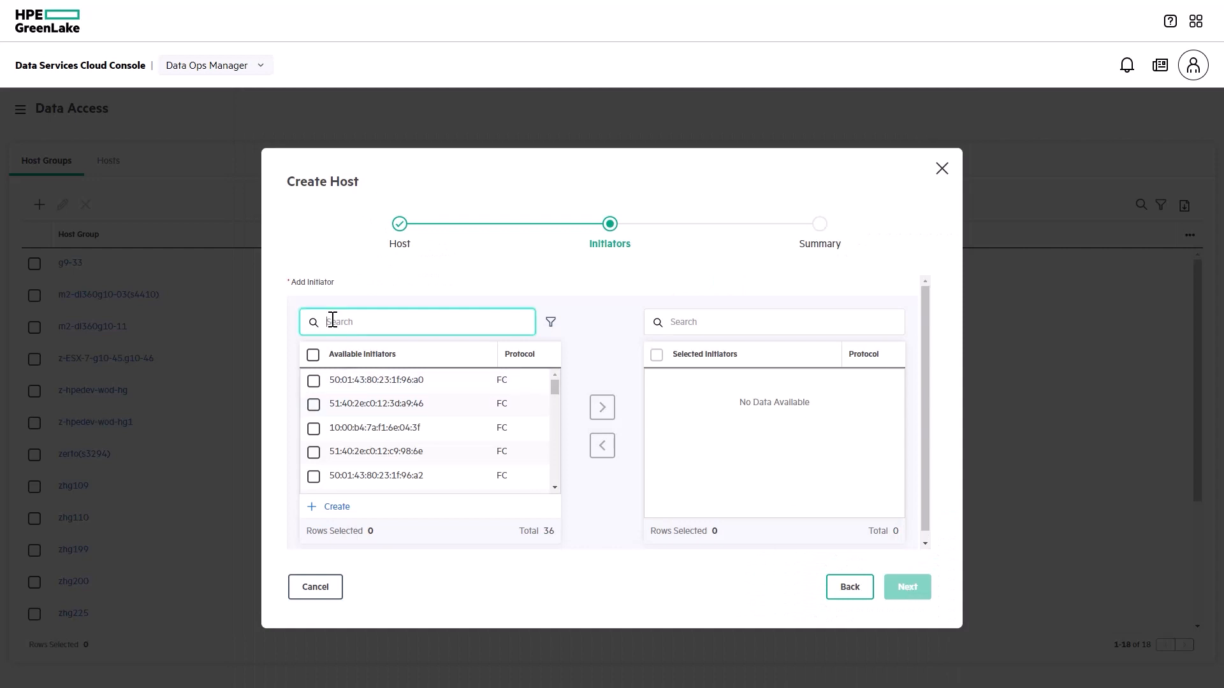
text(51:40:2E:C0:12:3D:AA)
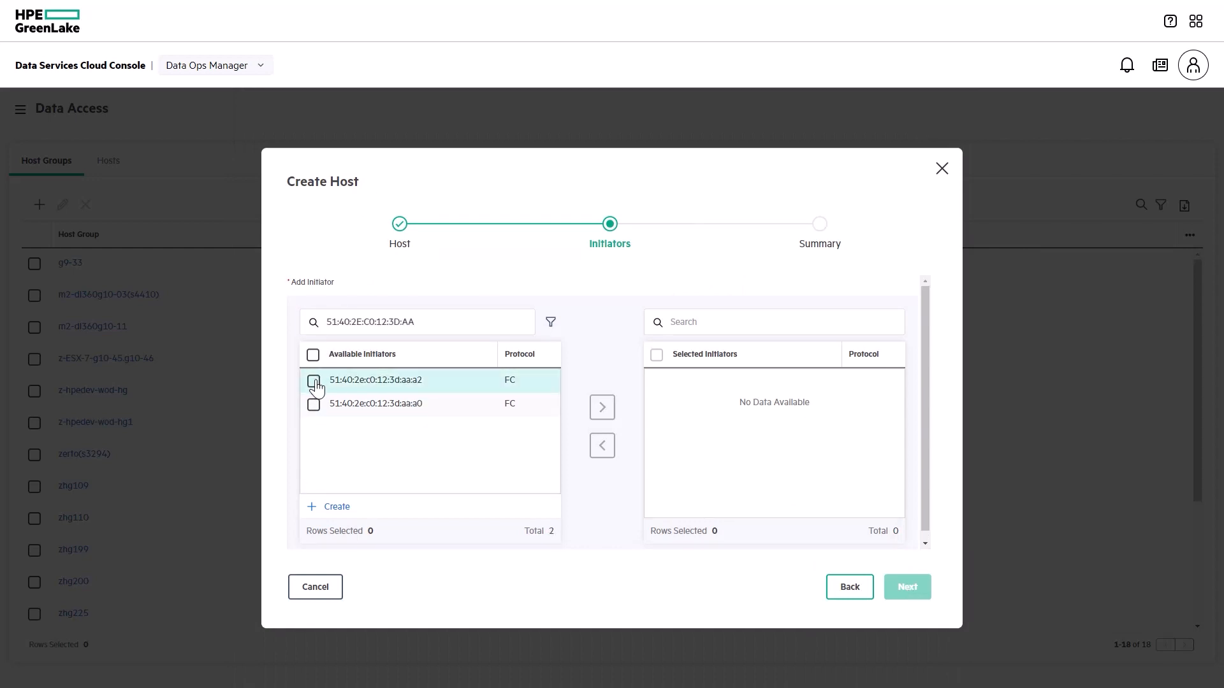
click(314, 382)
click(314, 405)
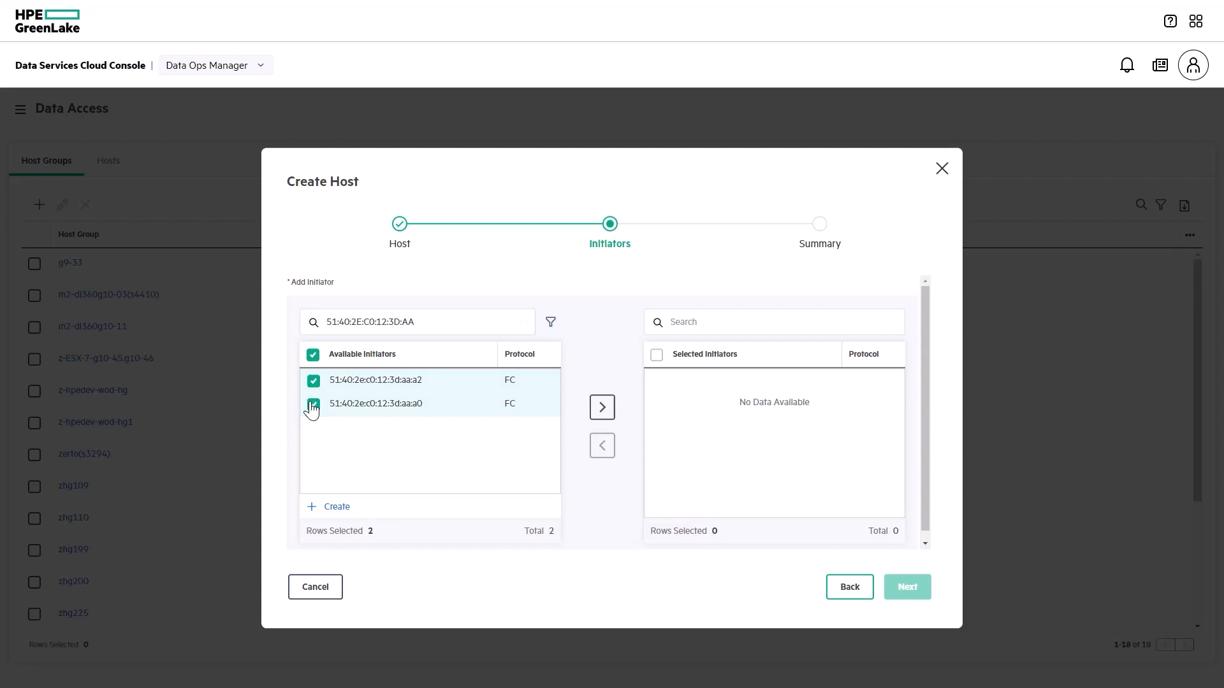
click(602, 412)
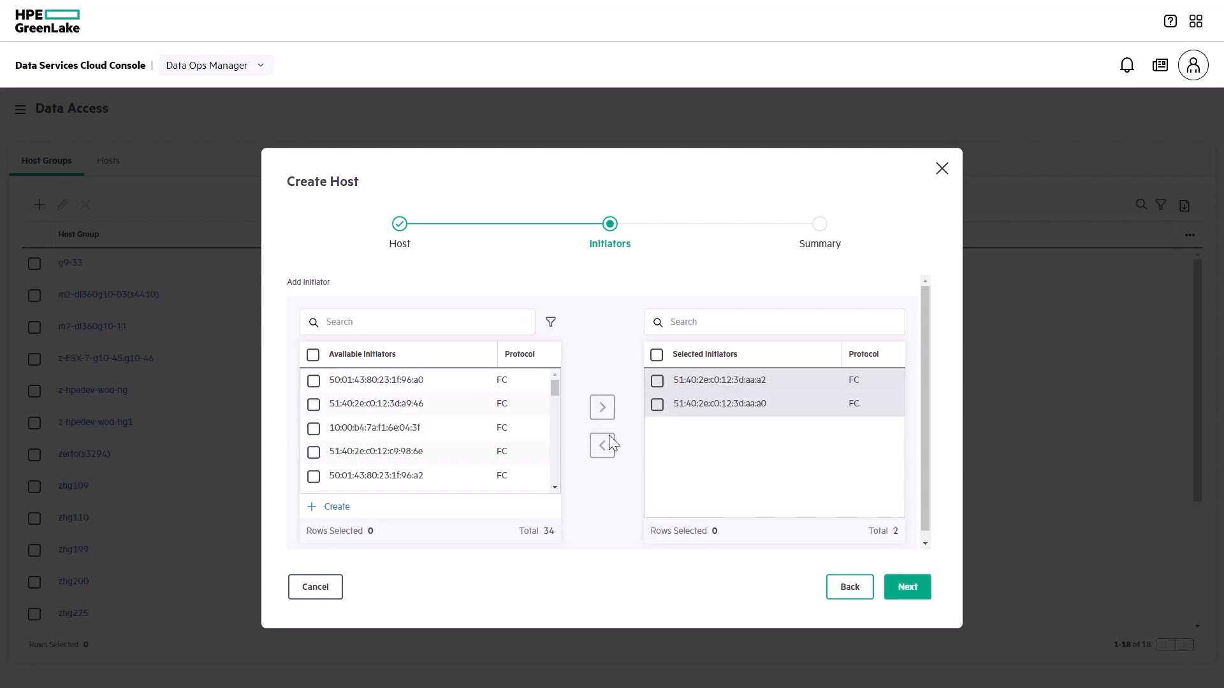
click(905, 587)
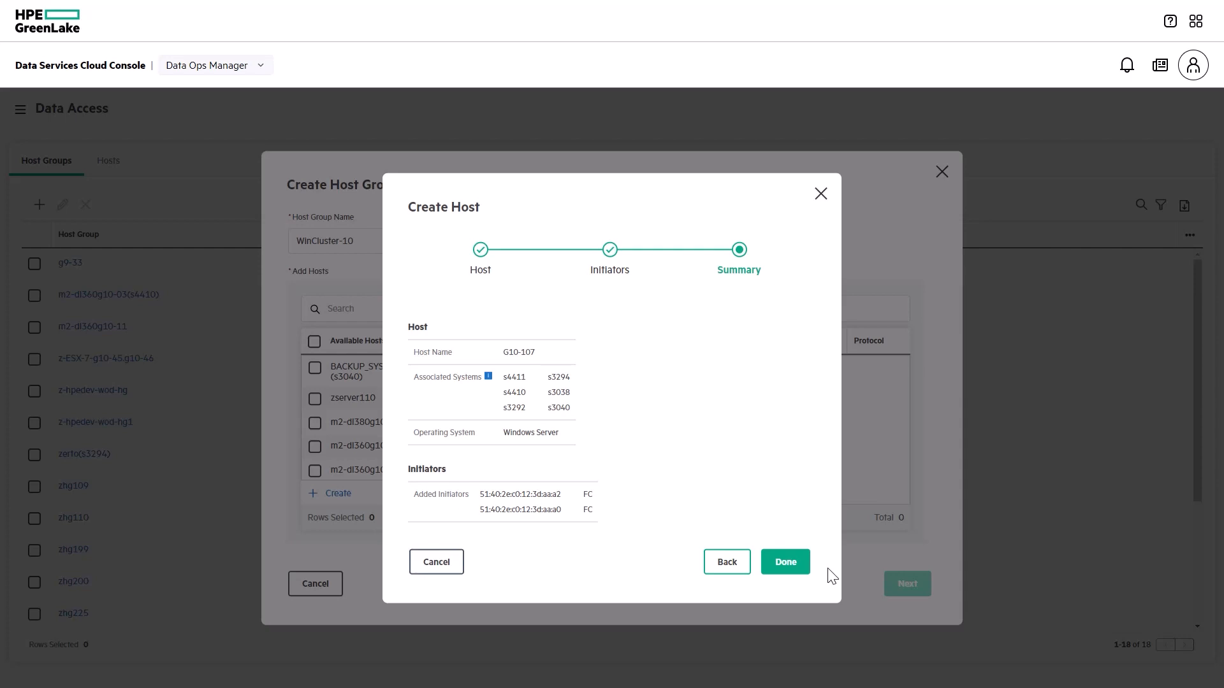
Step: Finish creating host G10-107 and create the WinCluster-10 host group with hosts G10-107 and G10-108
click(783, 566)
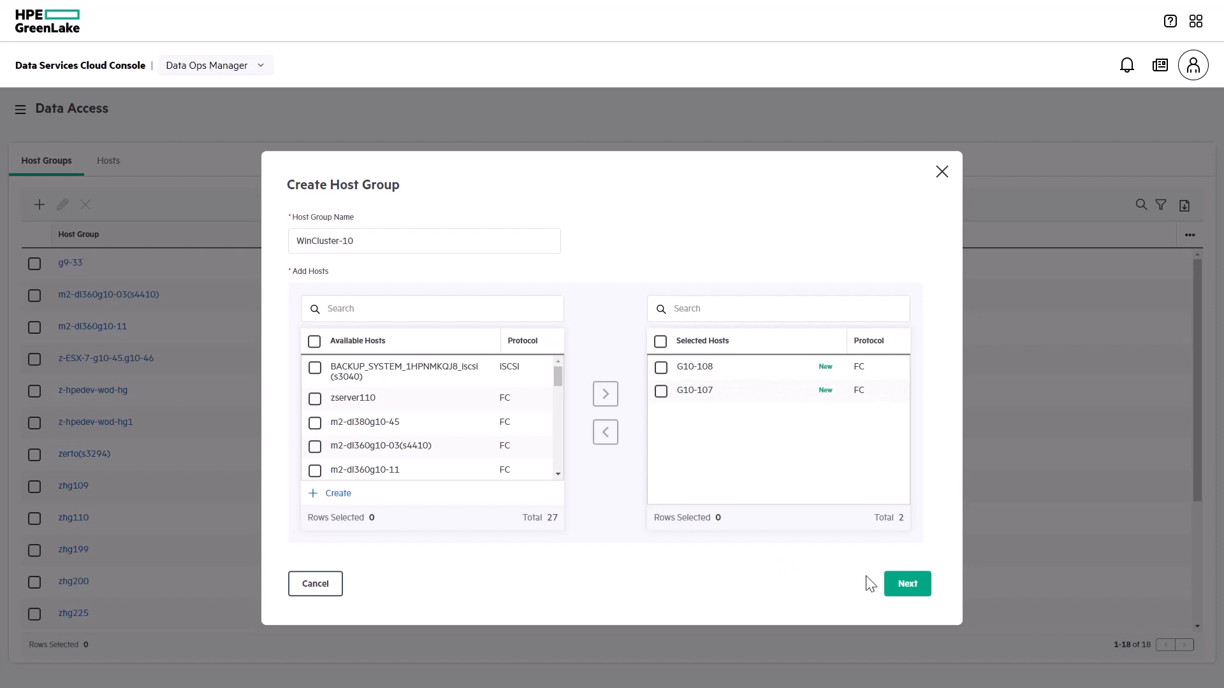
click(908, 586)
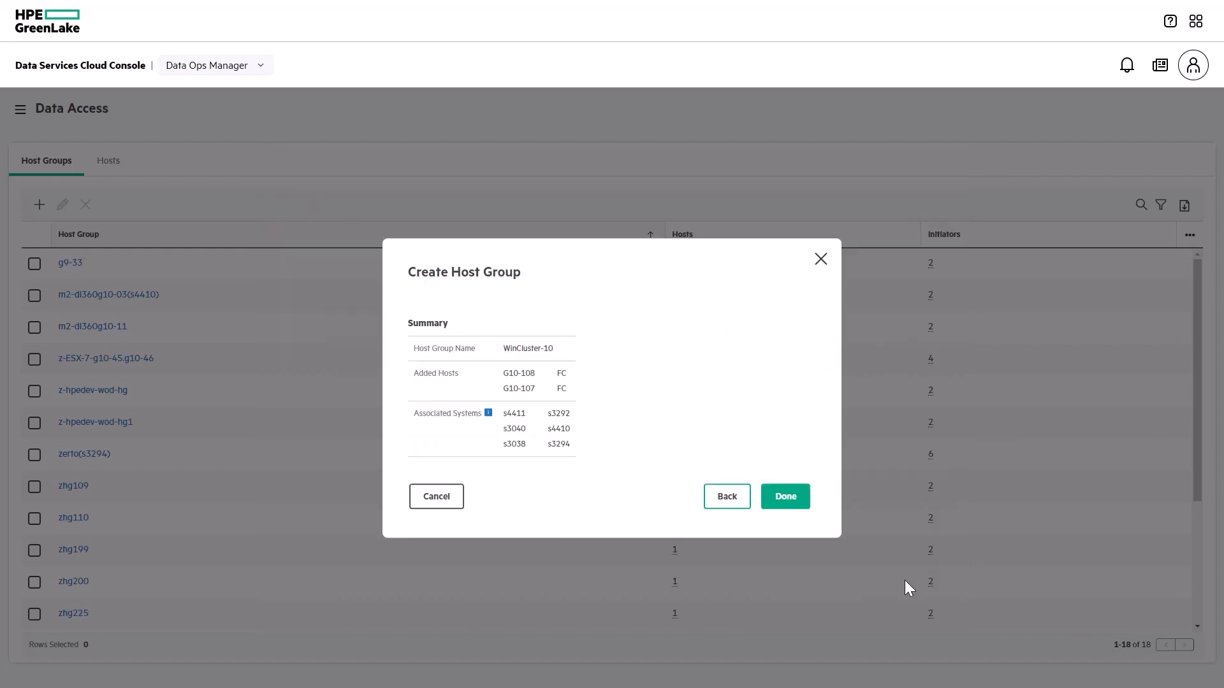
click(785, 497)
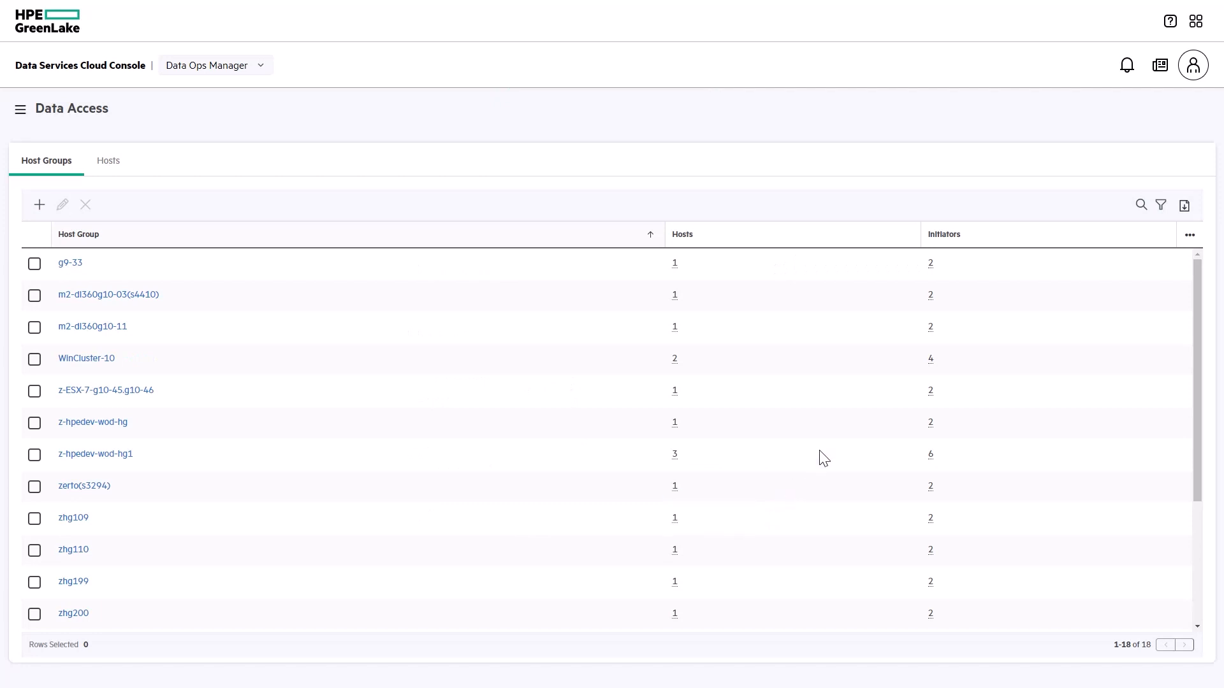
Step: Search the host groups for "win" and open WinCluster-10 to review its member hosts
click(1137, 204)
text(win)
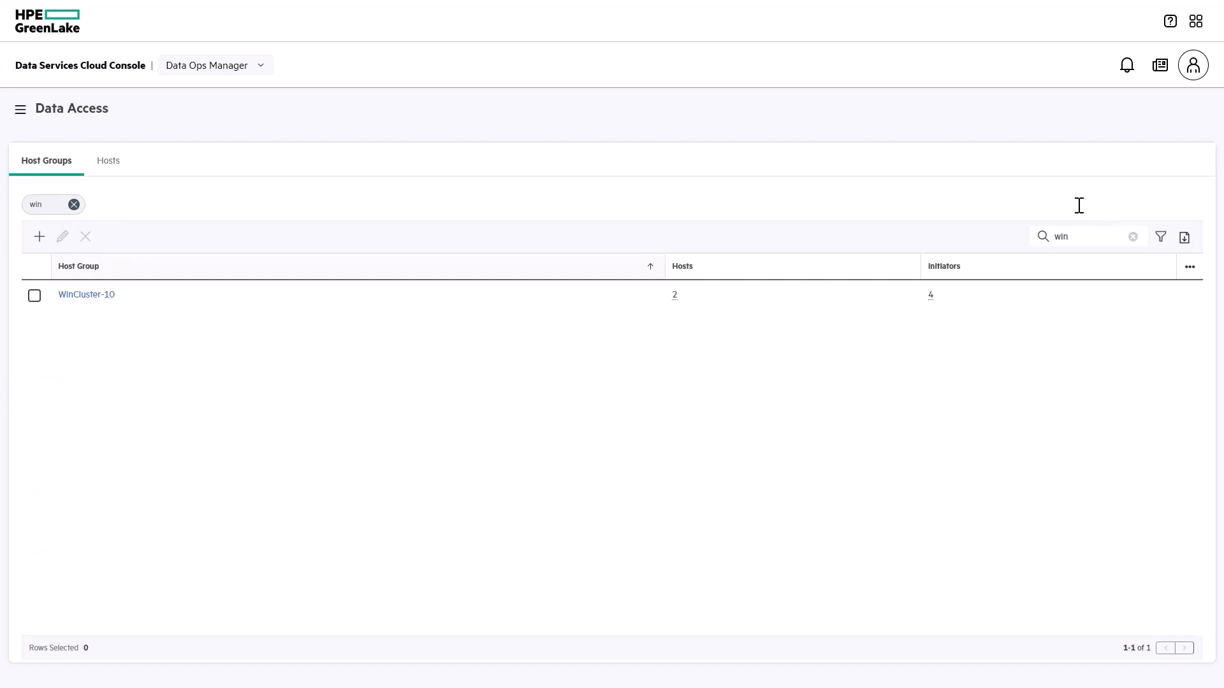
click(105, 296)
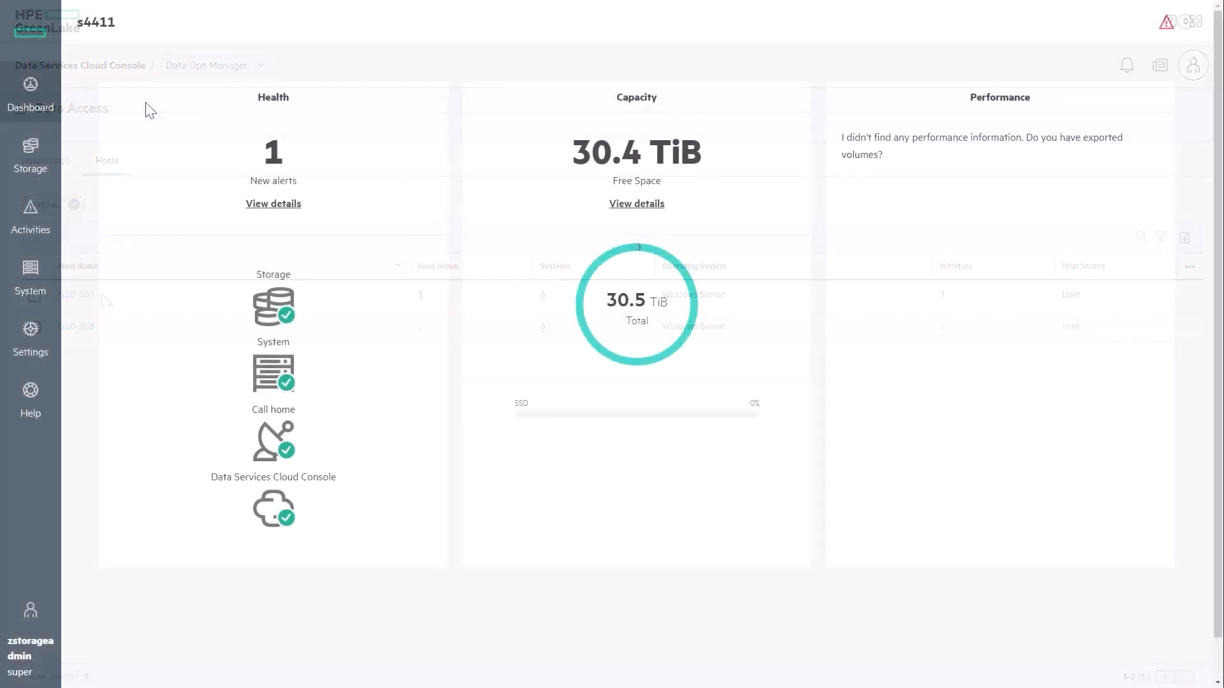
Step: In the s4411 array's own management interface, open the list of block-connected hosts under storage
click(34, 162)
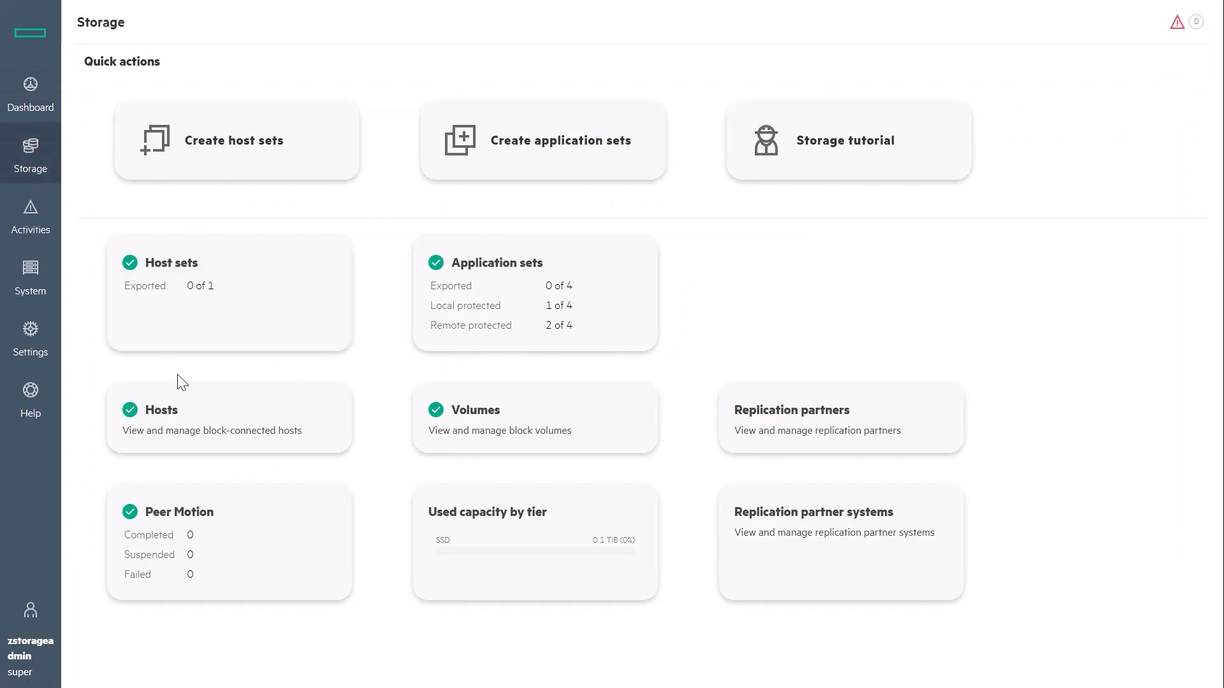
click(198, 416)
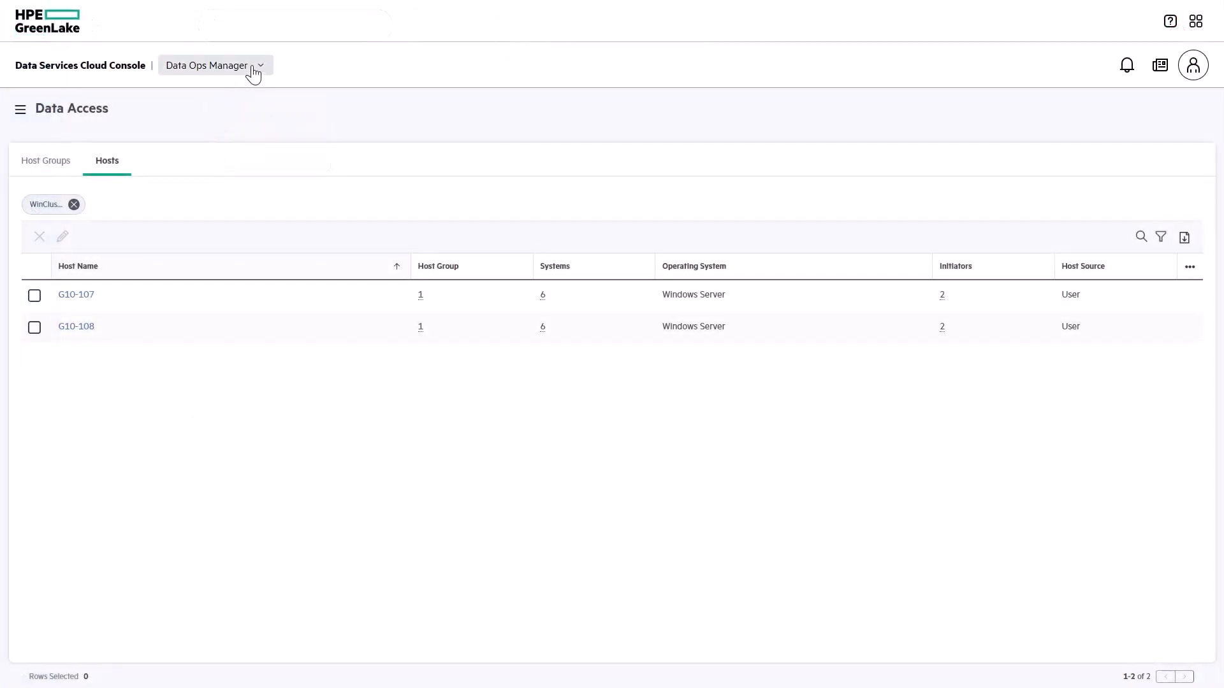
Step: Start intent-based provisioning of volumes on the HPE GreenLake for Block Storage tier with the Microsoft Hyper-V Server workload
click(254, 72)
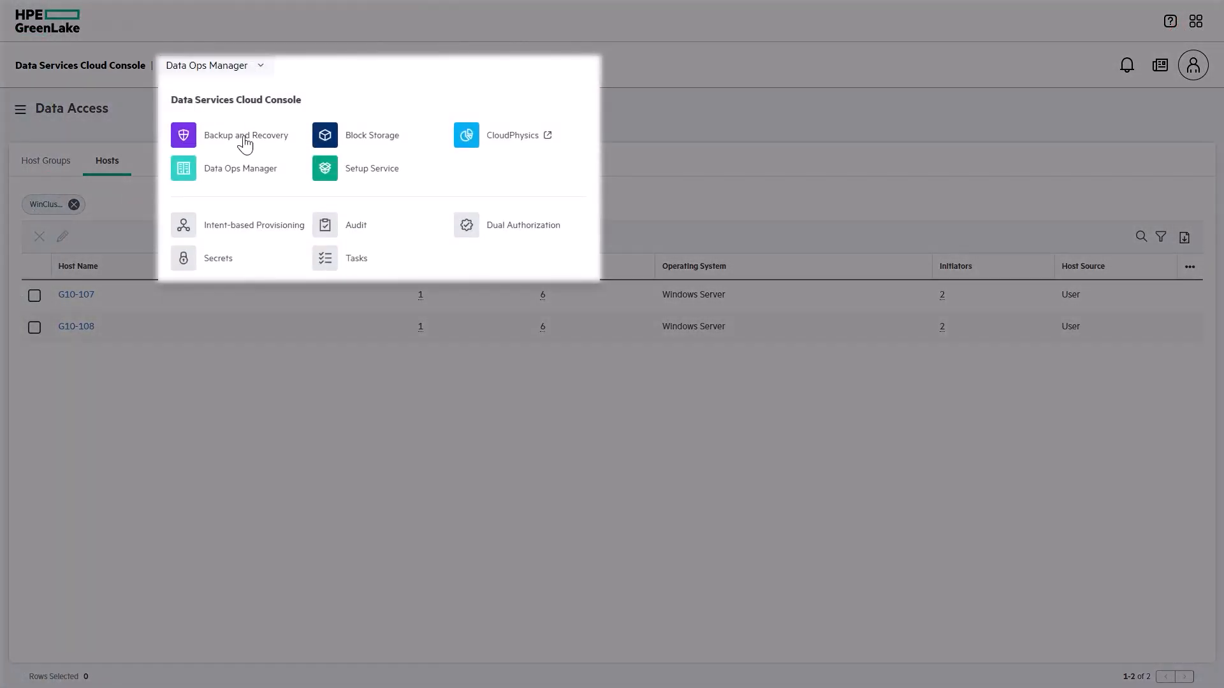
click(232, 229)
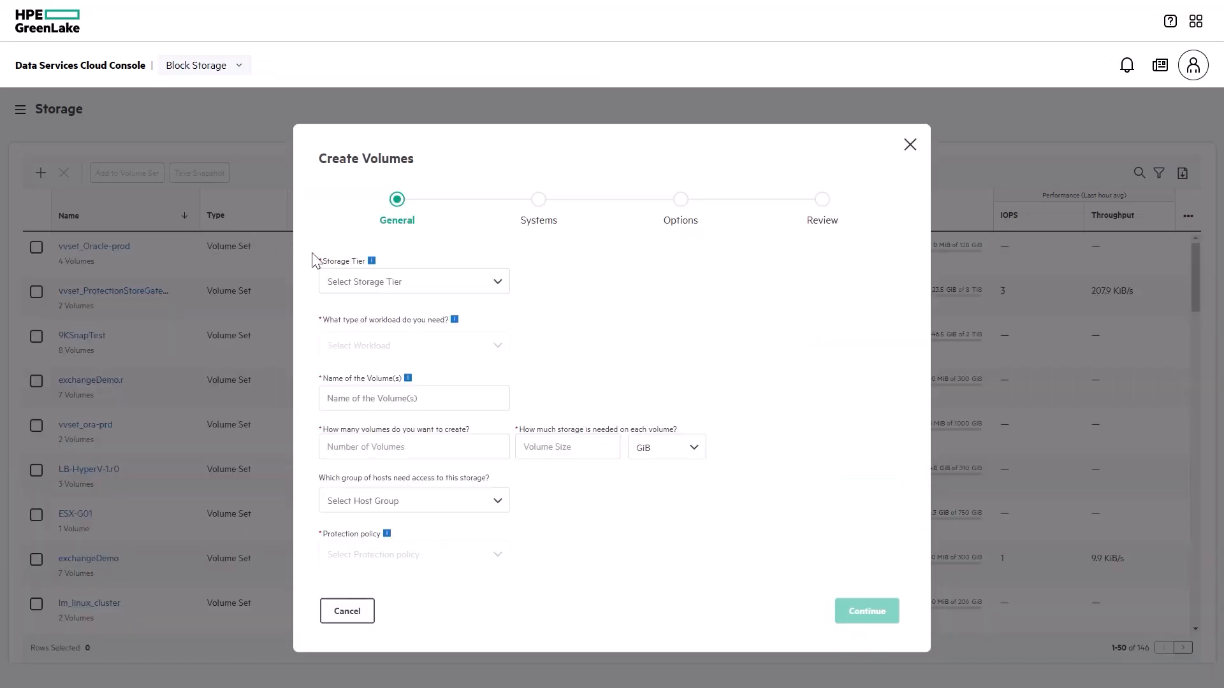
click(375, 281)
click(379, 332)
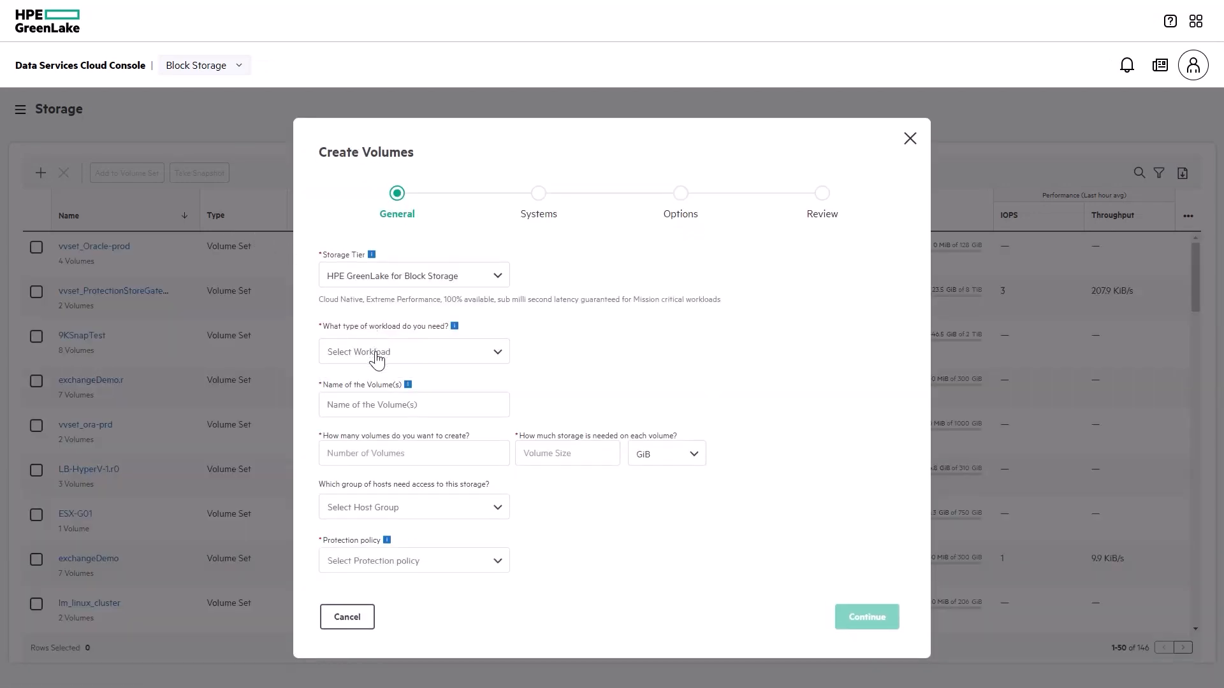
click(380, 352)
drag(528, 453, 527, 545)
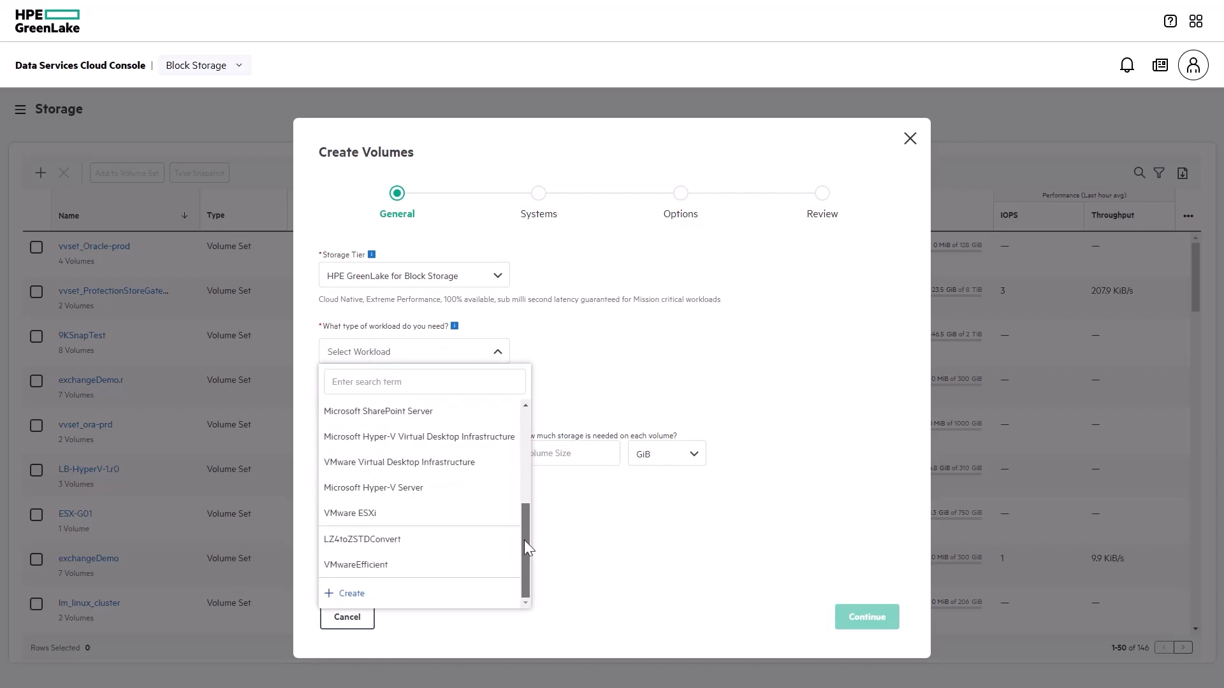
click(429, 495)
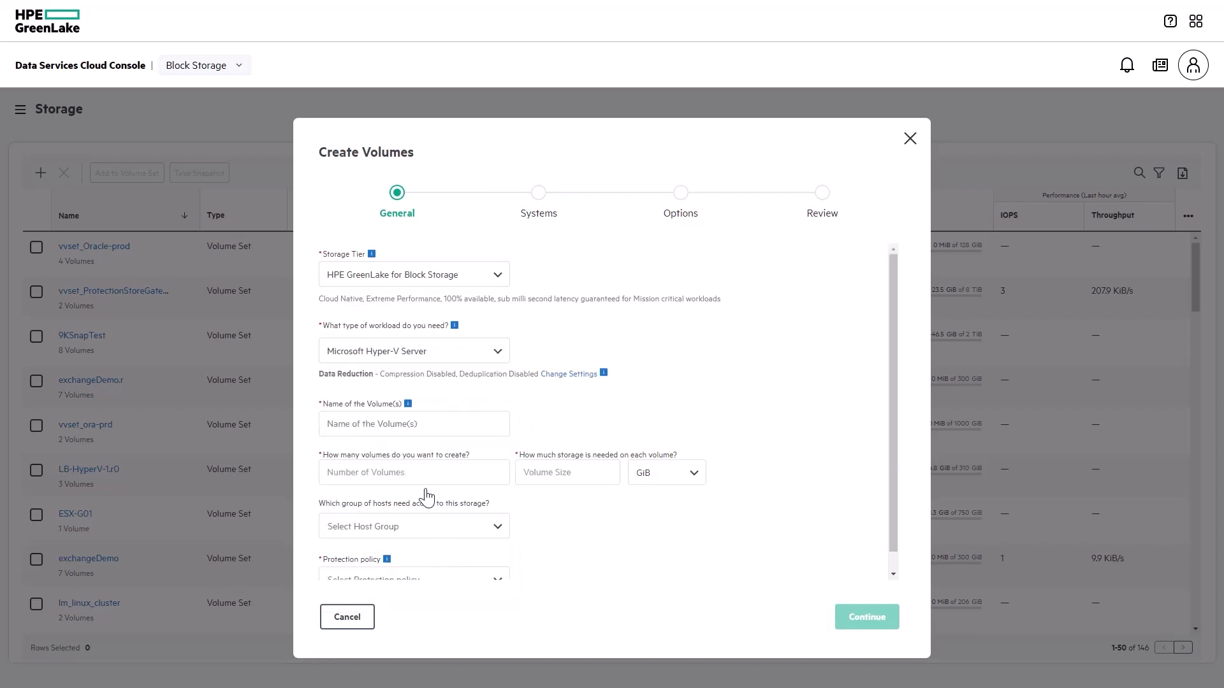
Step: Name the volumes Win-volumeNB and request 6 volumes of 100 GiB each
click(342, 425)
text(Win-volumeNB)
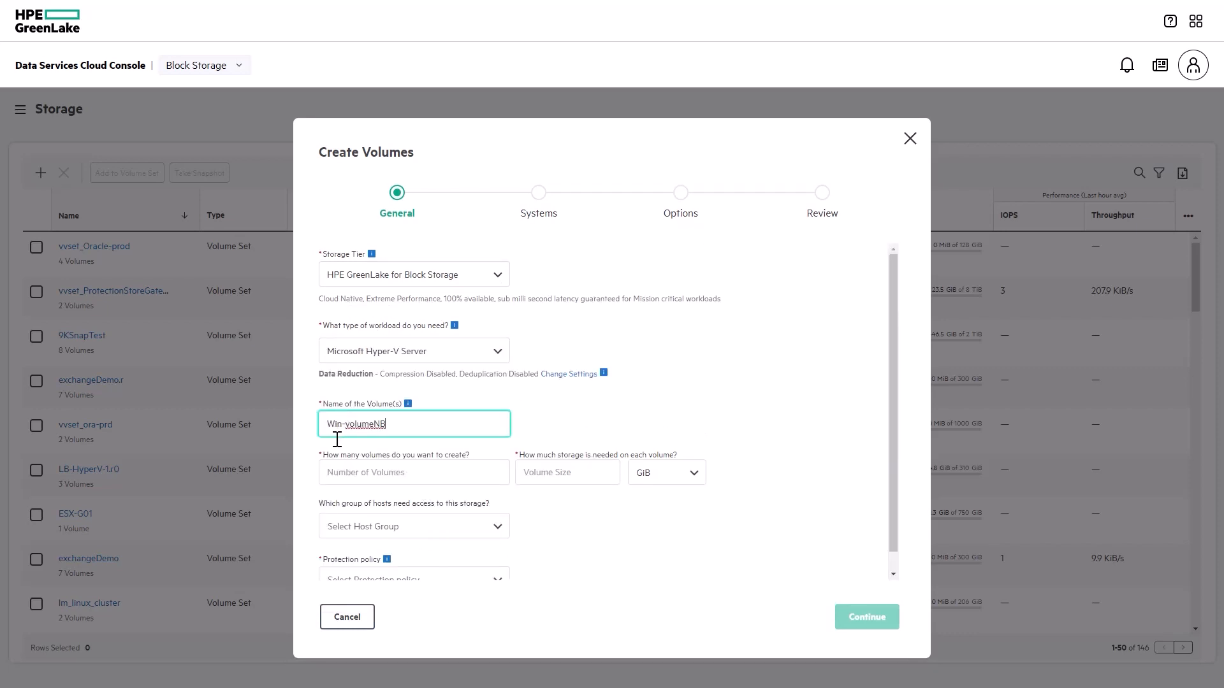
click(336, 472)
text(6)
click(541, 472)
text(100)
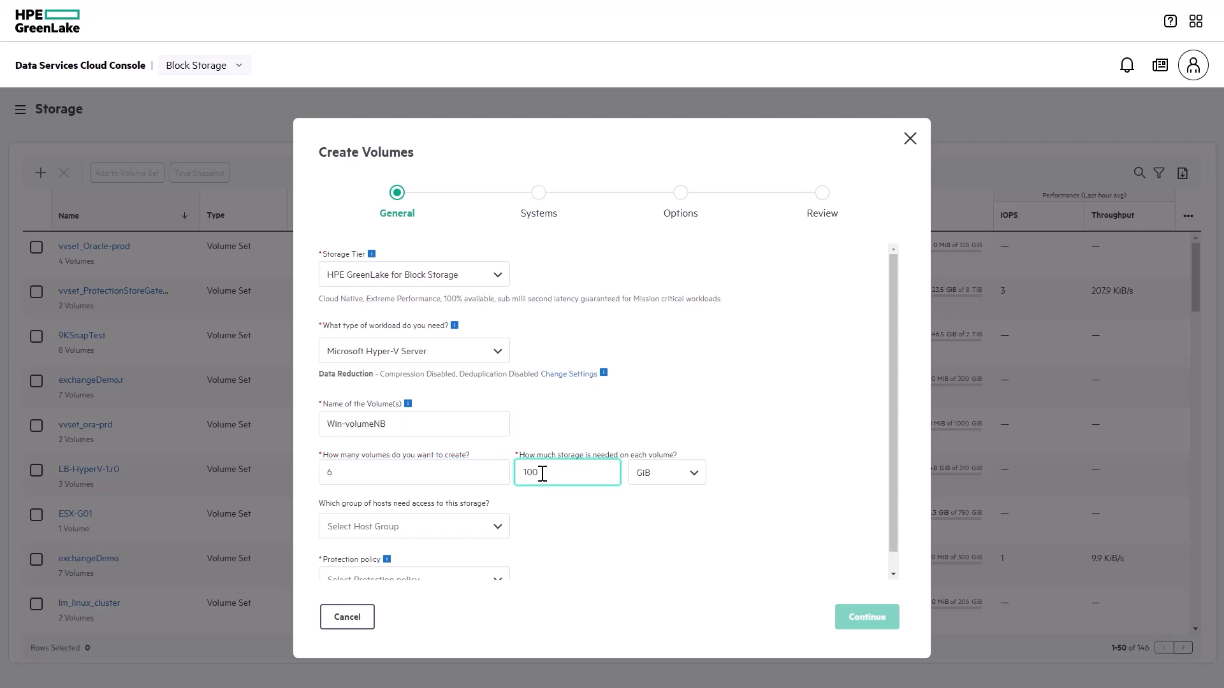
Step: Give the WinCluster-10 host group access to the volumes and apply the "Daily snapshots | 30 days Expiration" protection policy
click(504, 526)
text(Win)
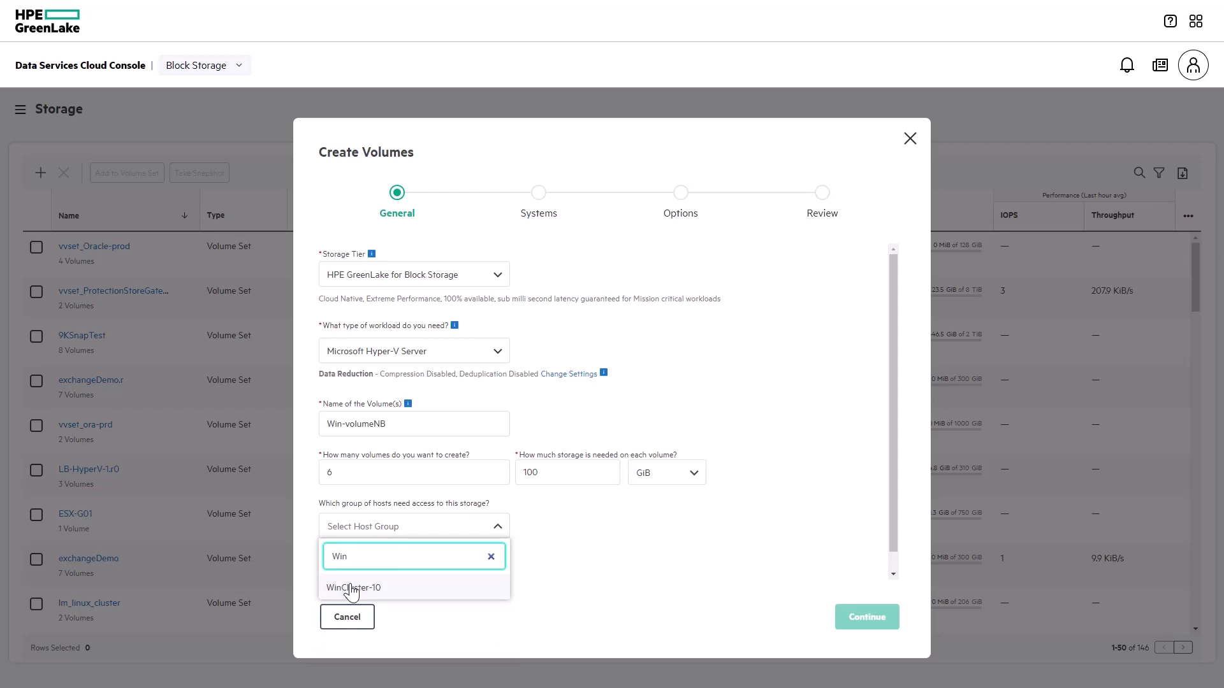
click(352, 588)
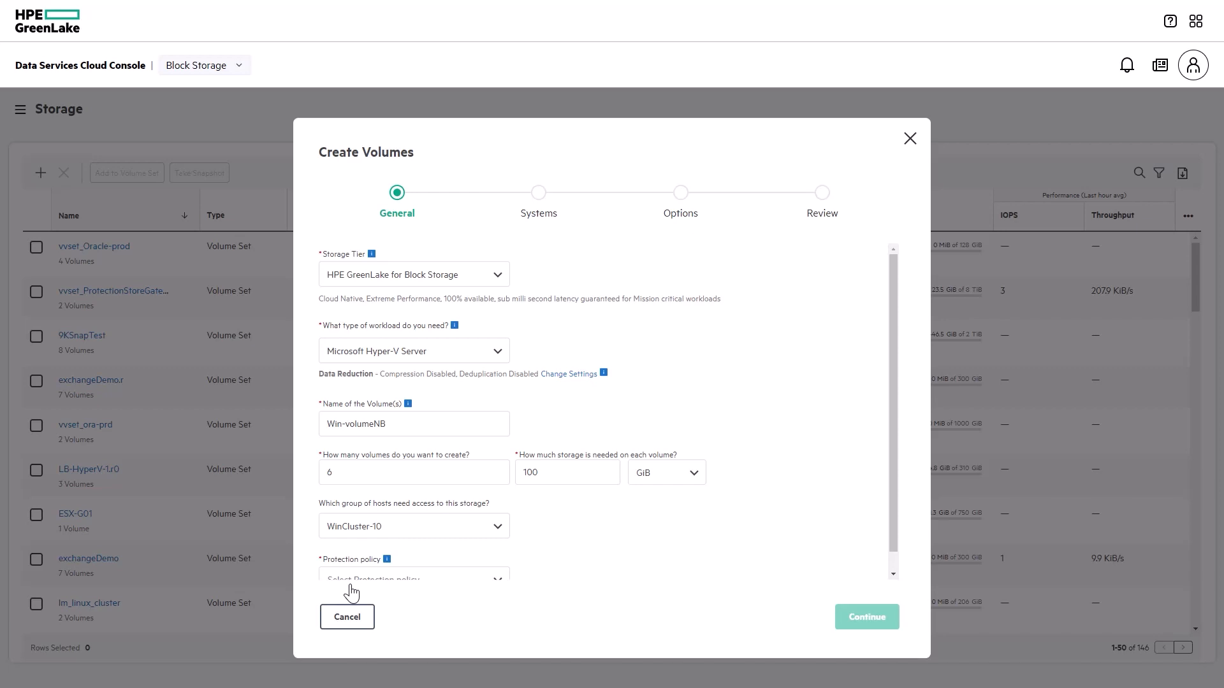
scroll(361, 590, down, 1)
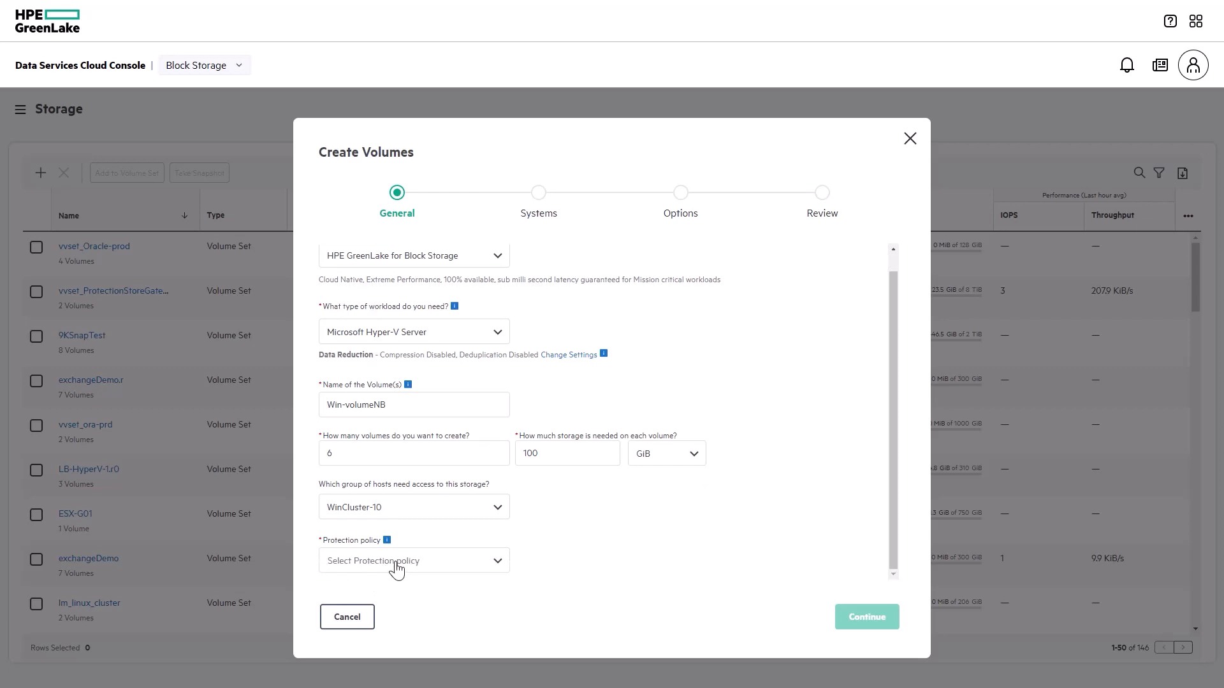
click(396, 569)
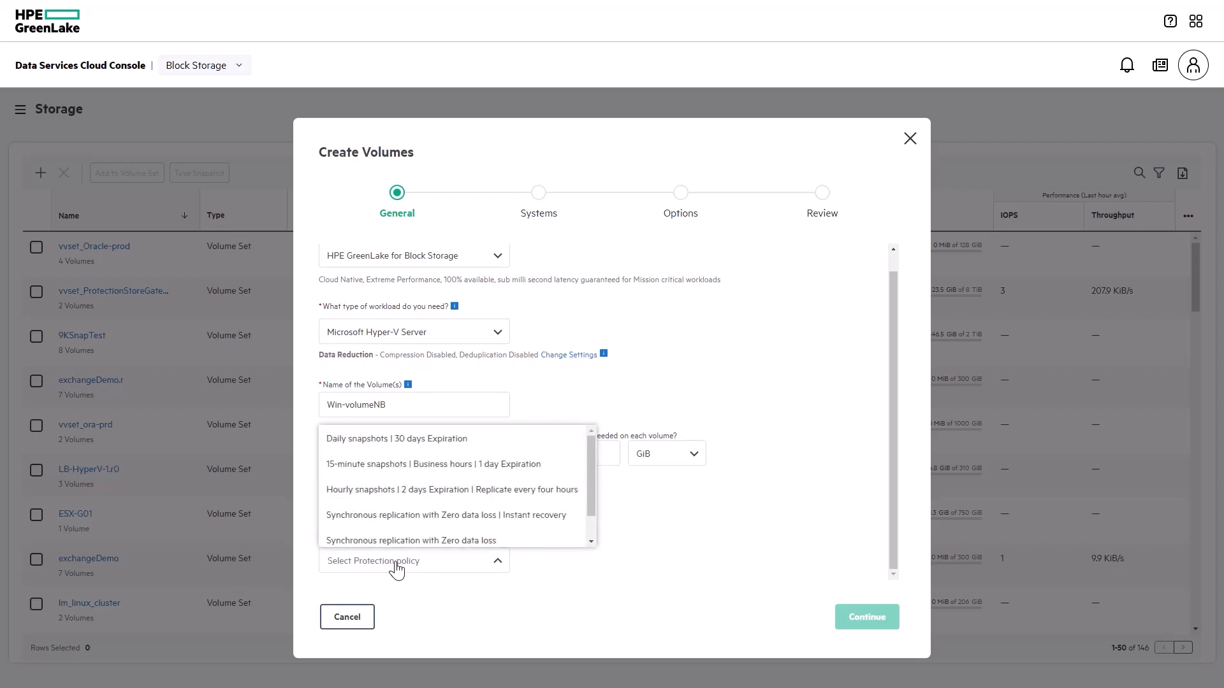
click(419, 440)
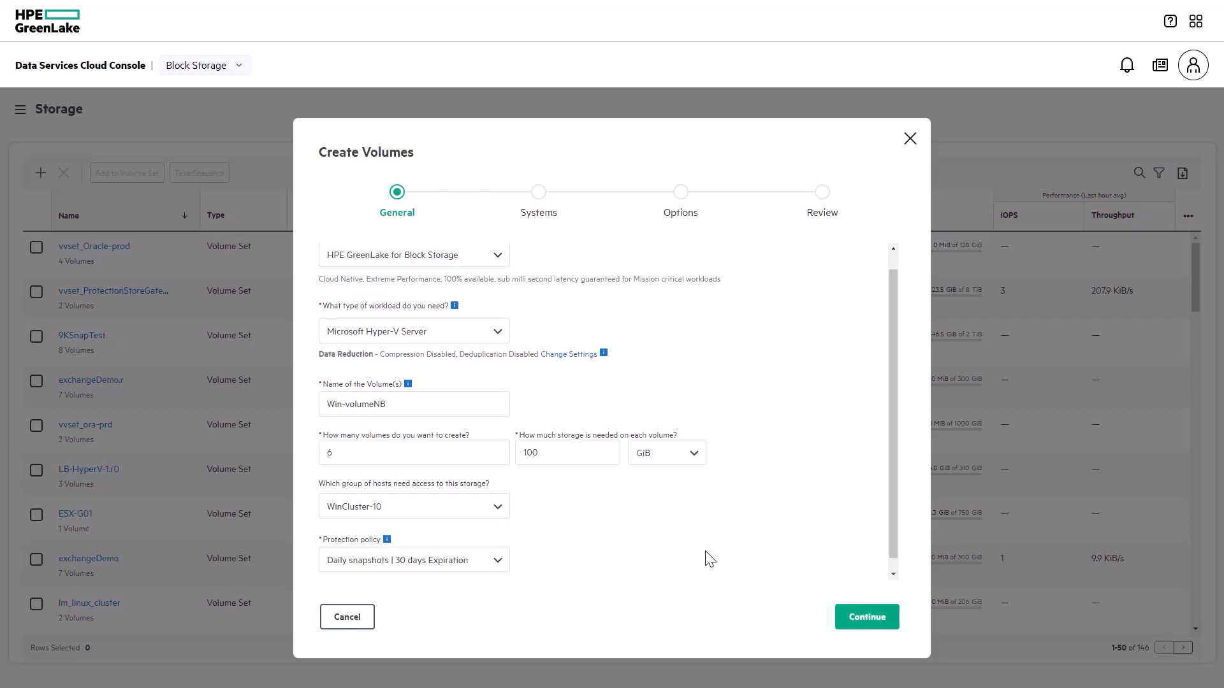
Step: Submit the volume creation on the recommended s4411 system with the volume set name Windows-workload-for-performance-evaluation-and-testing
click(867, 617)
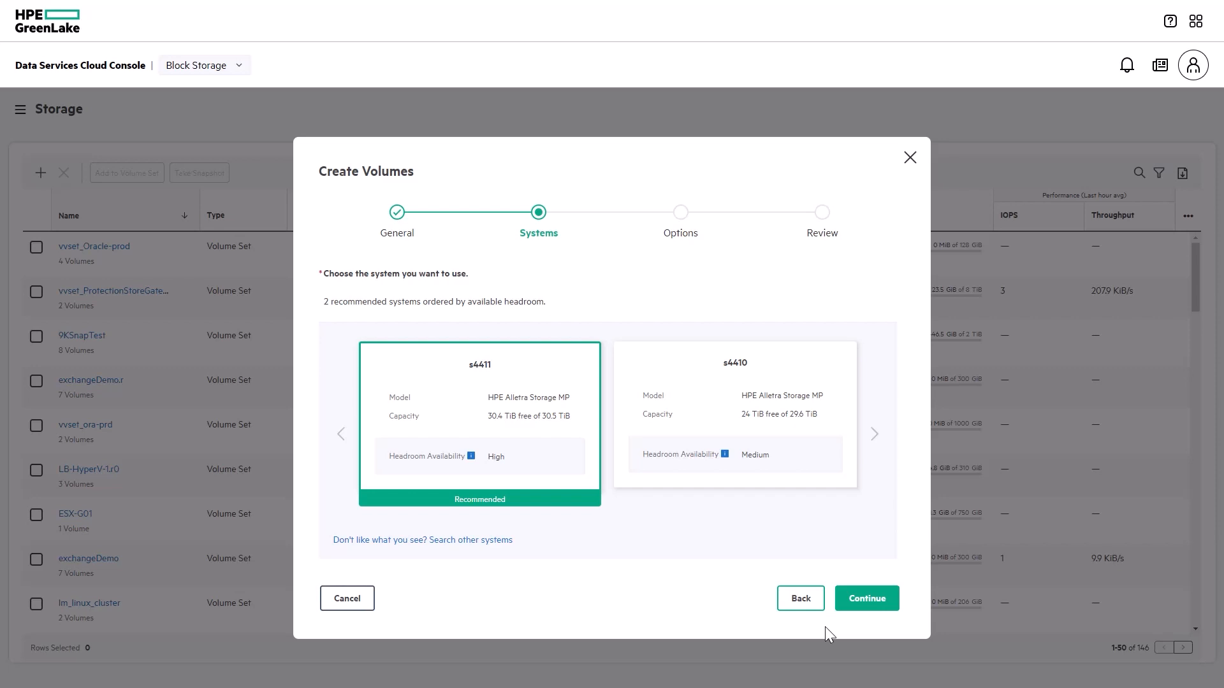
click(867, 601)
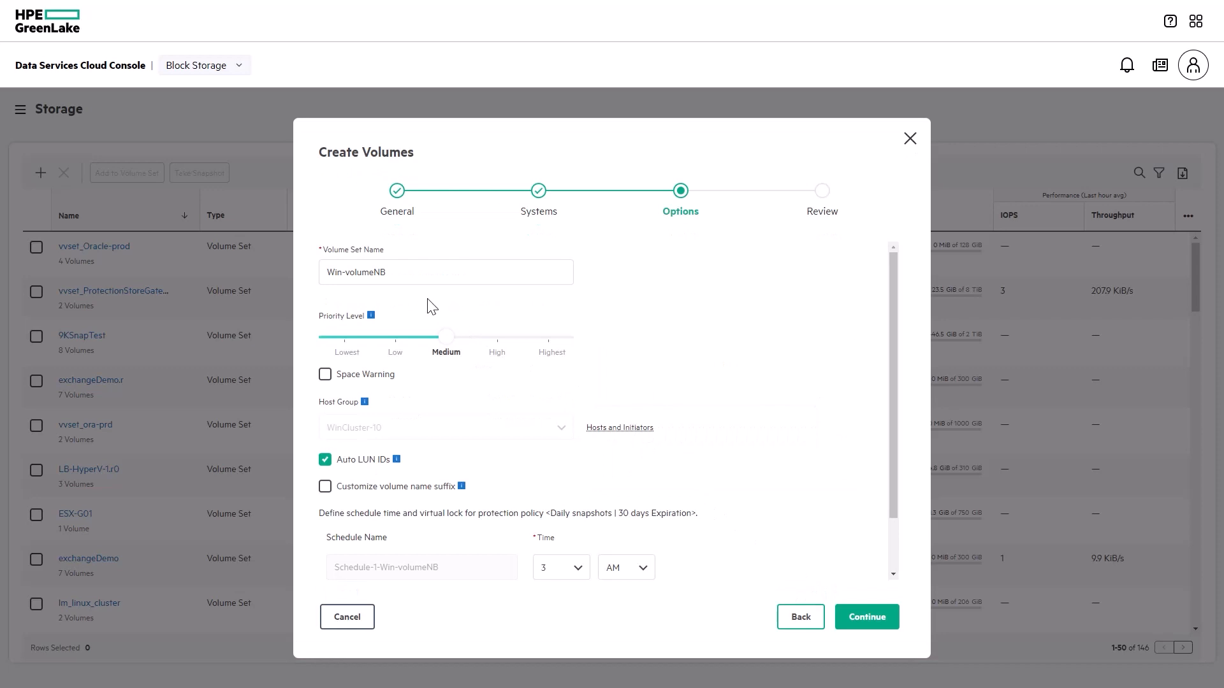
drag(391, 271, 326, 271)
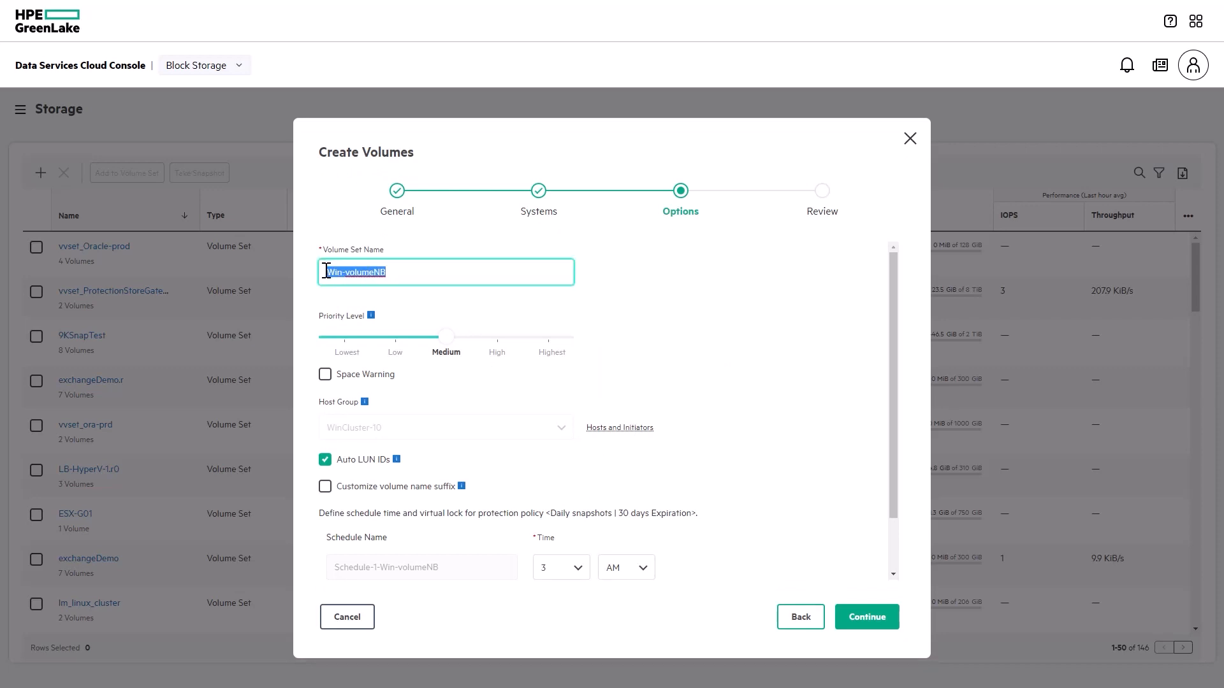
key(BackSpace)
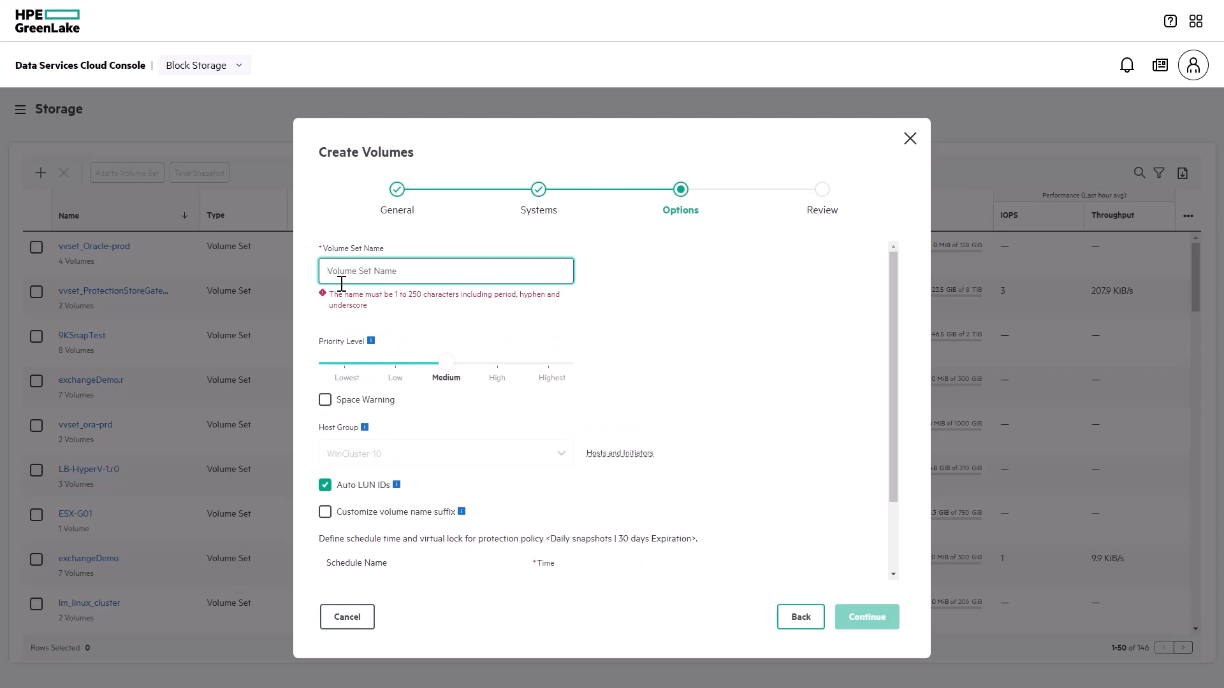
text(Windows-workload-for-performance-evaluation-and-testing)
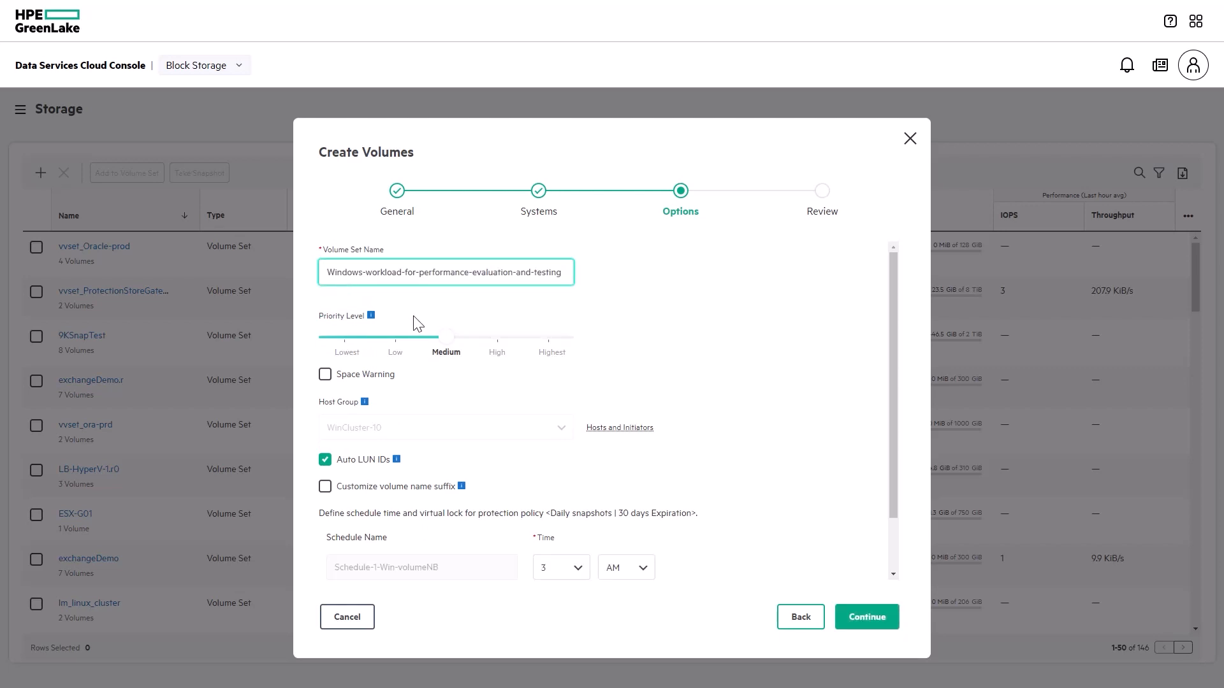
click(866, 618)
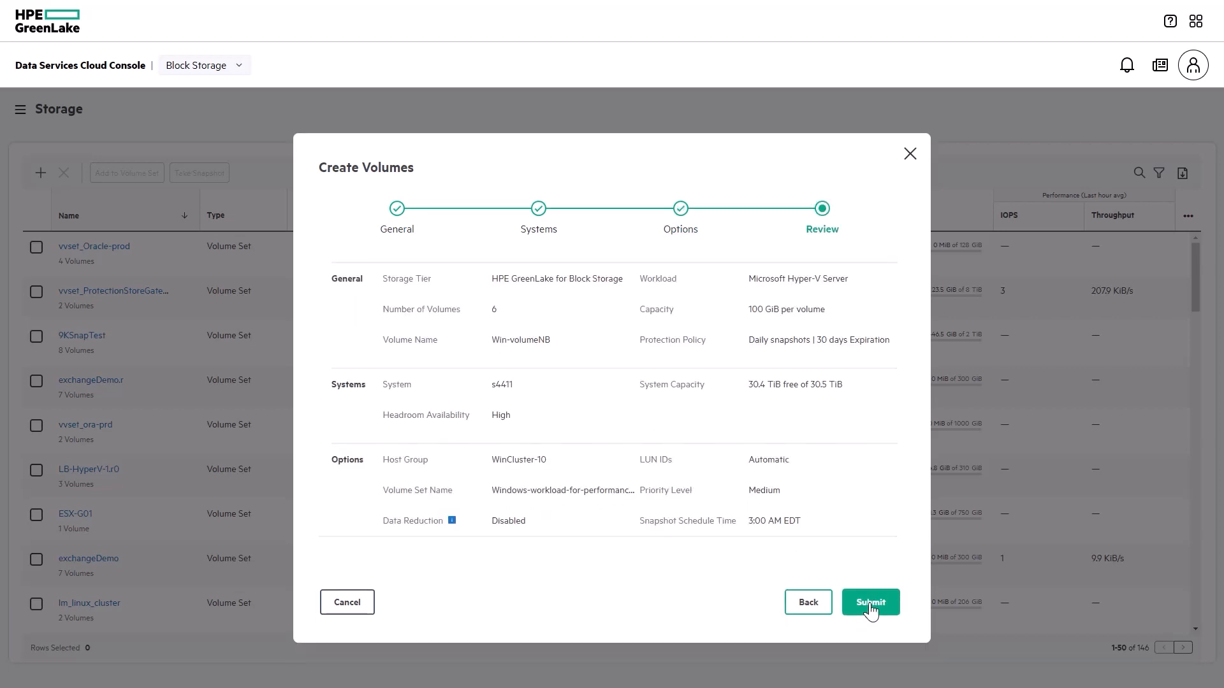
click(871, 606)
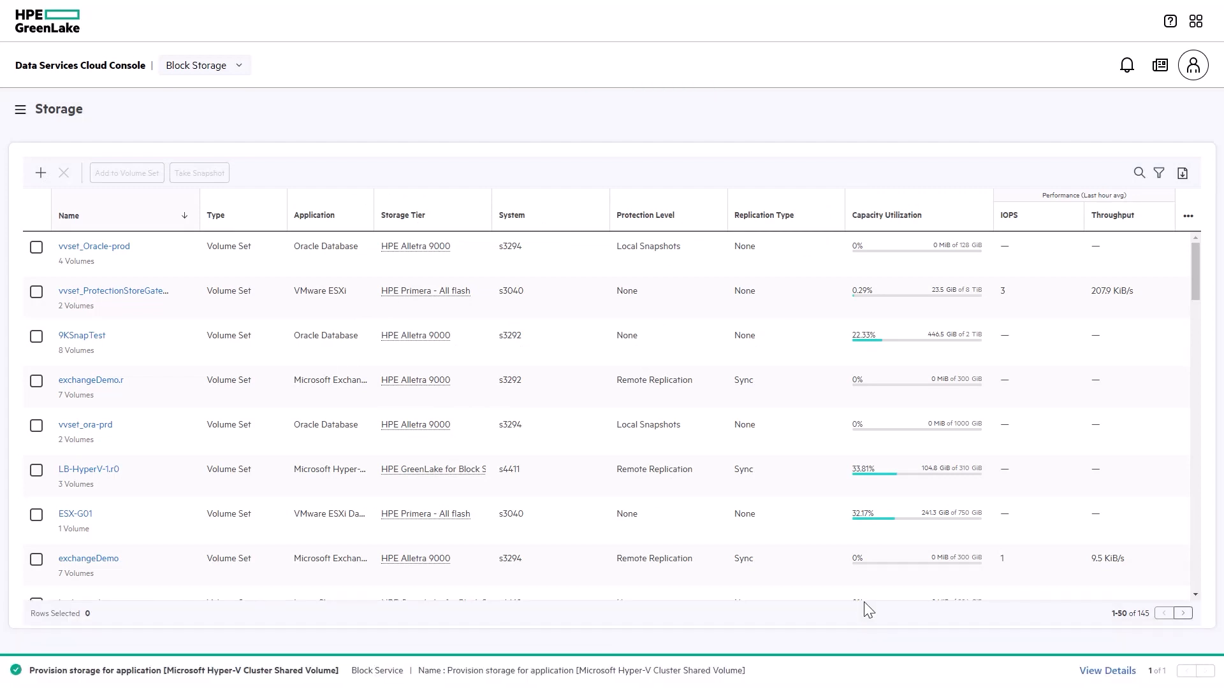
Step: Review the provisioning task's details and subtasks, and open the host sets in the s4411 array's own management interface
click(1103, 672)
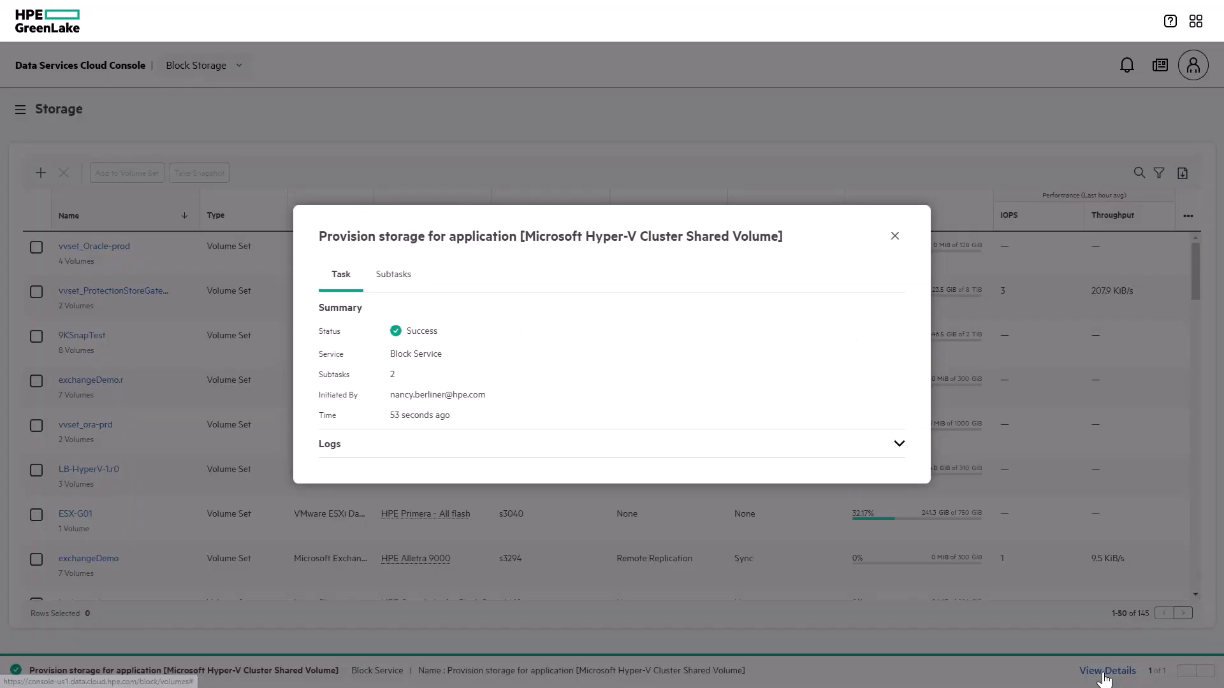
click(402, 275)
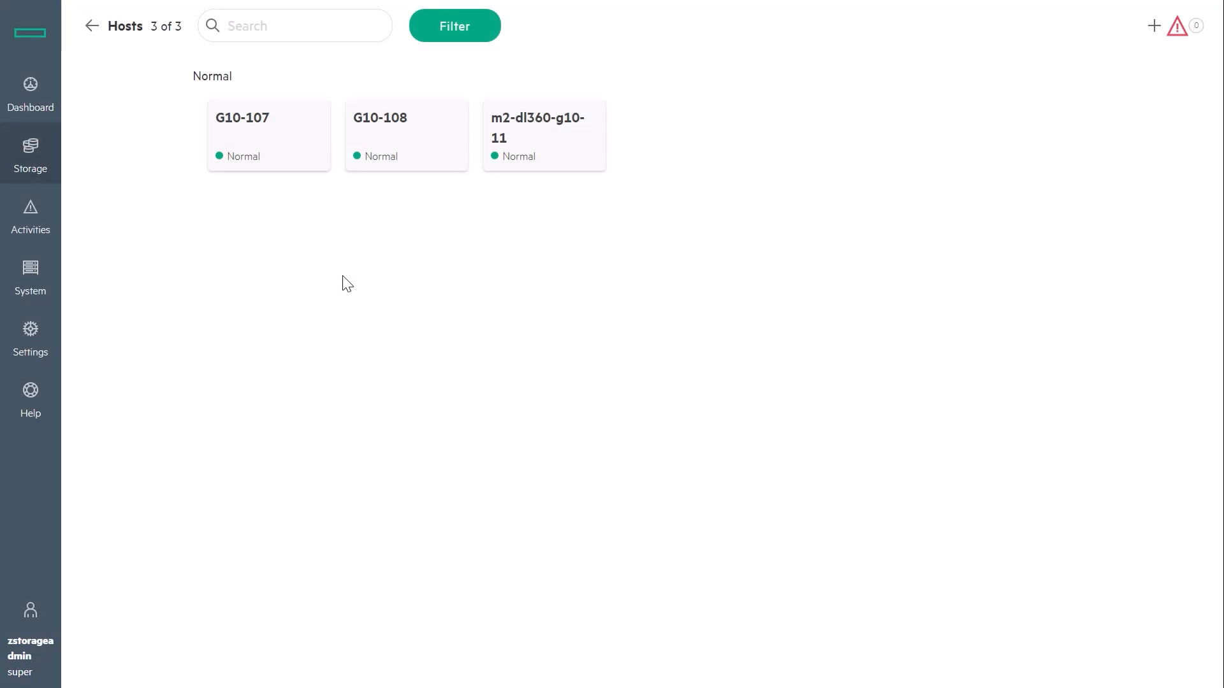
click(92, 26)
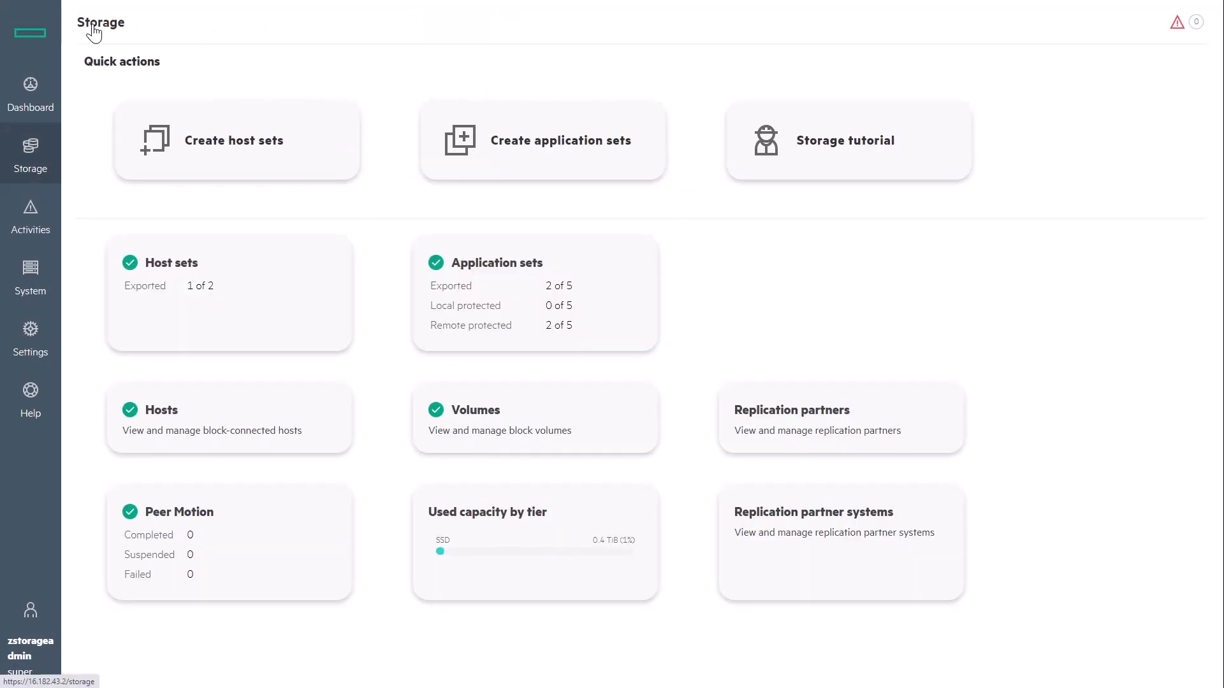
click(225, 278)
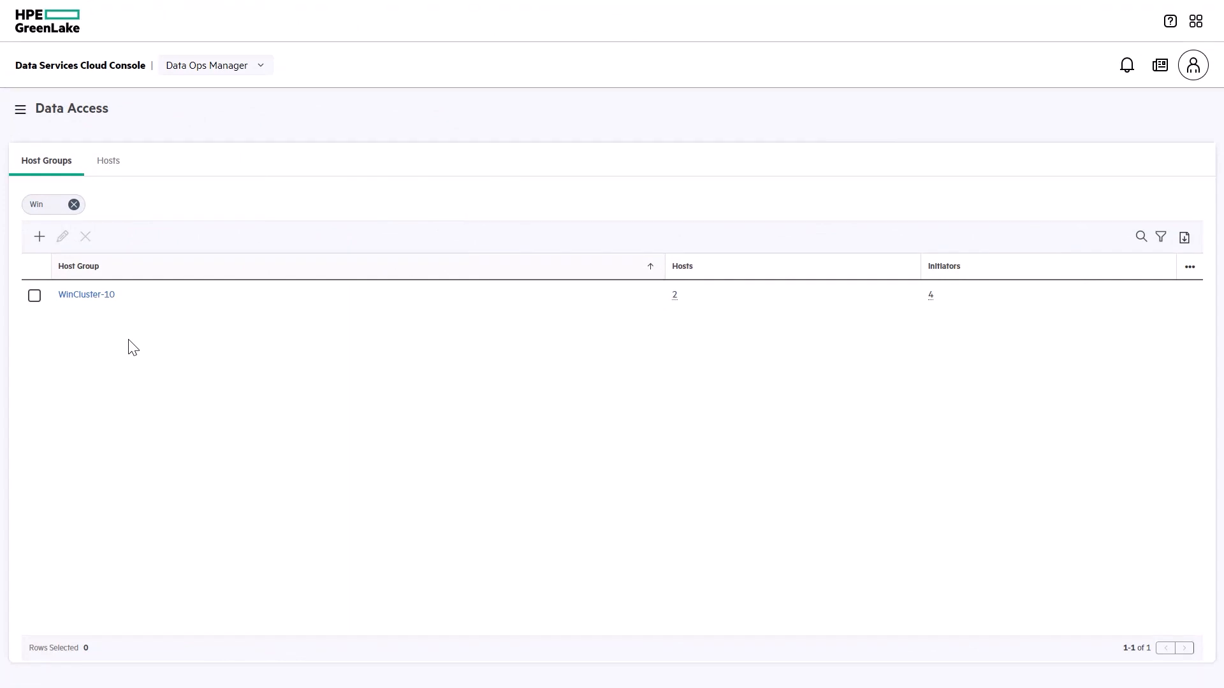
Step: Open host G10-108 of the WinCluster-10 host group in Data Ops Manager and inspect its host paths on system s3040
click(75, 296)
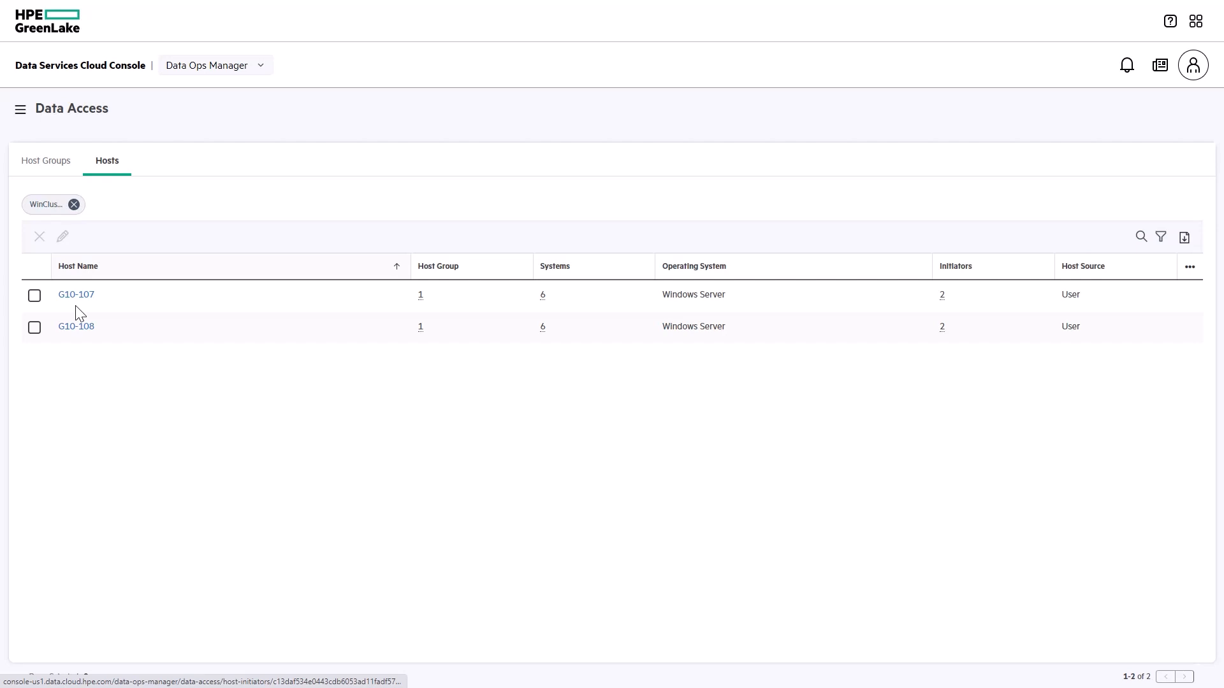
click(79, 318)
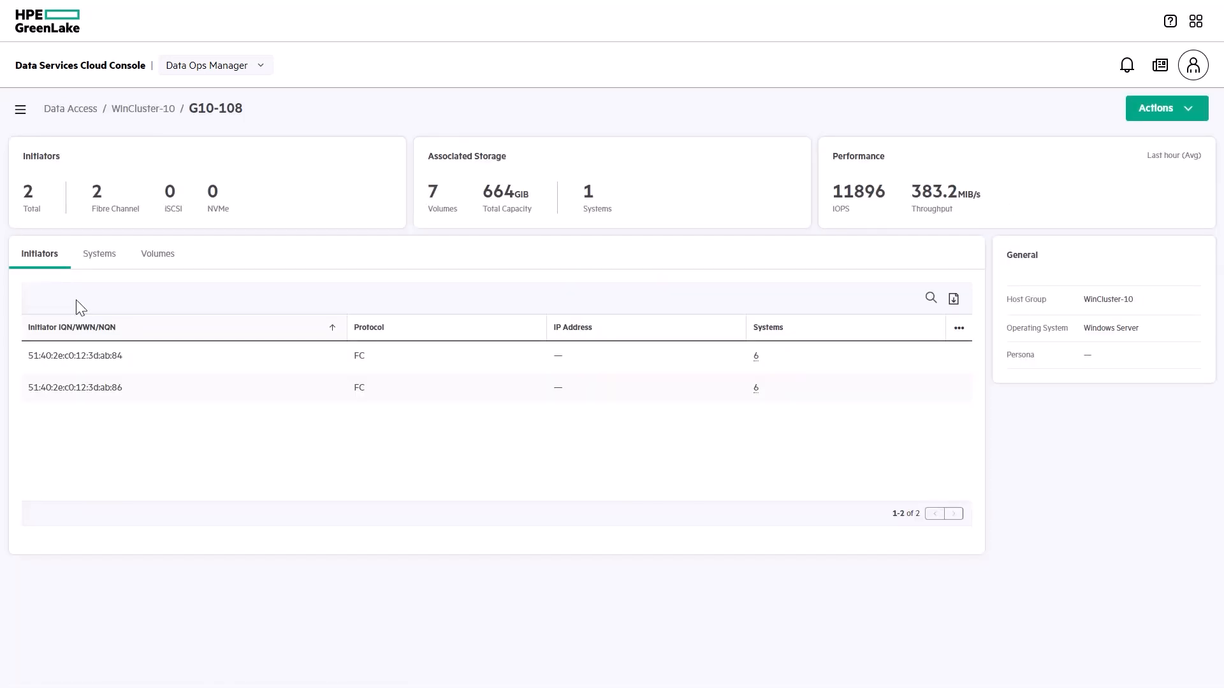
click(97, 258)
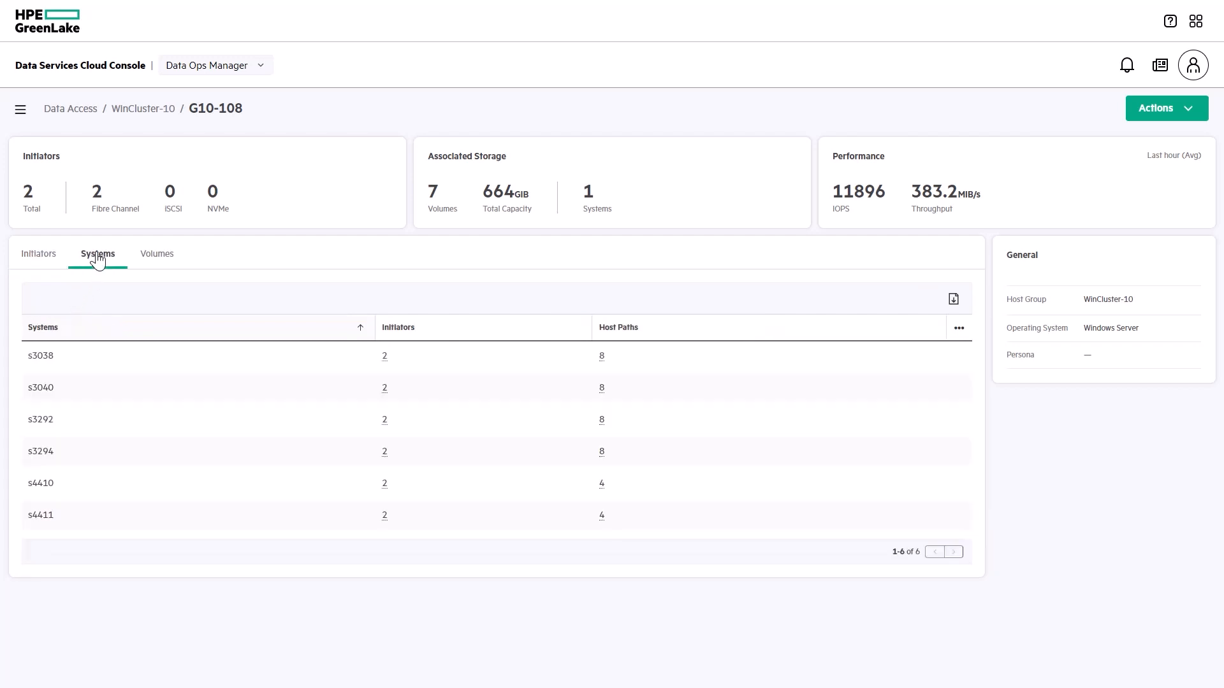
mouse_move(602, 390)
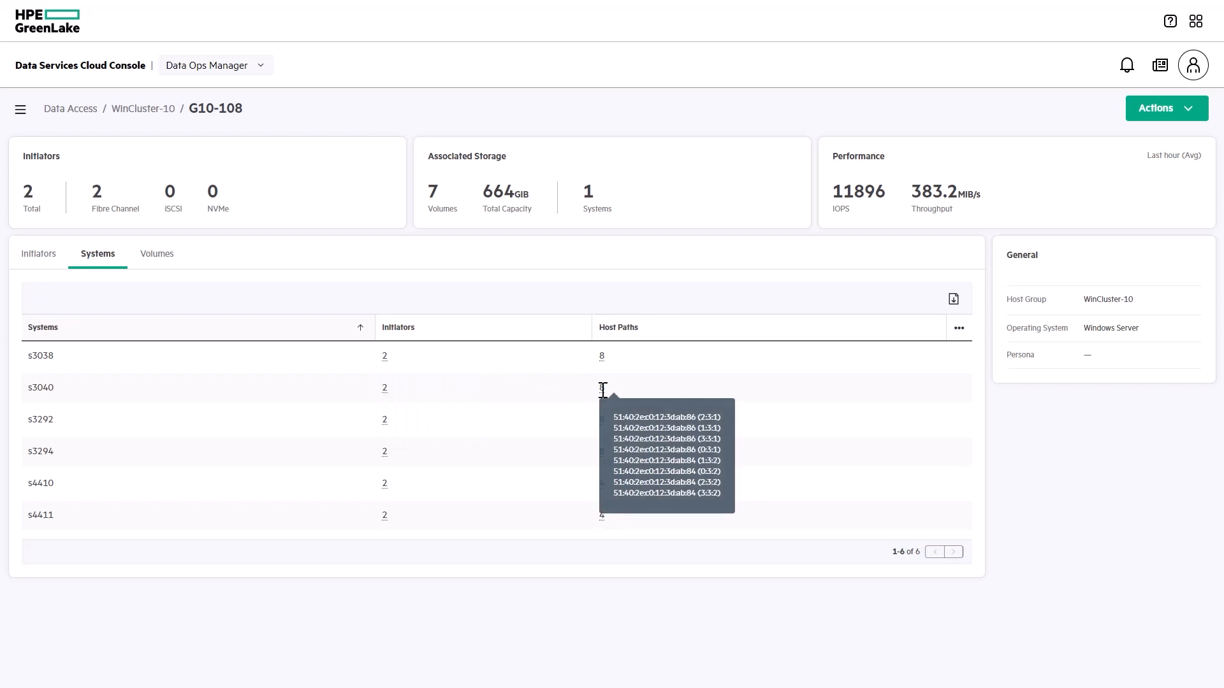
Step: Examine host G10-108's volumes, narrowing the top five volumes' IOPS trend to its most recent data
click(155, 261)
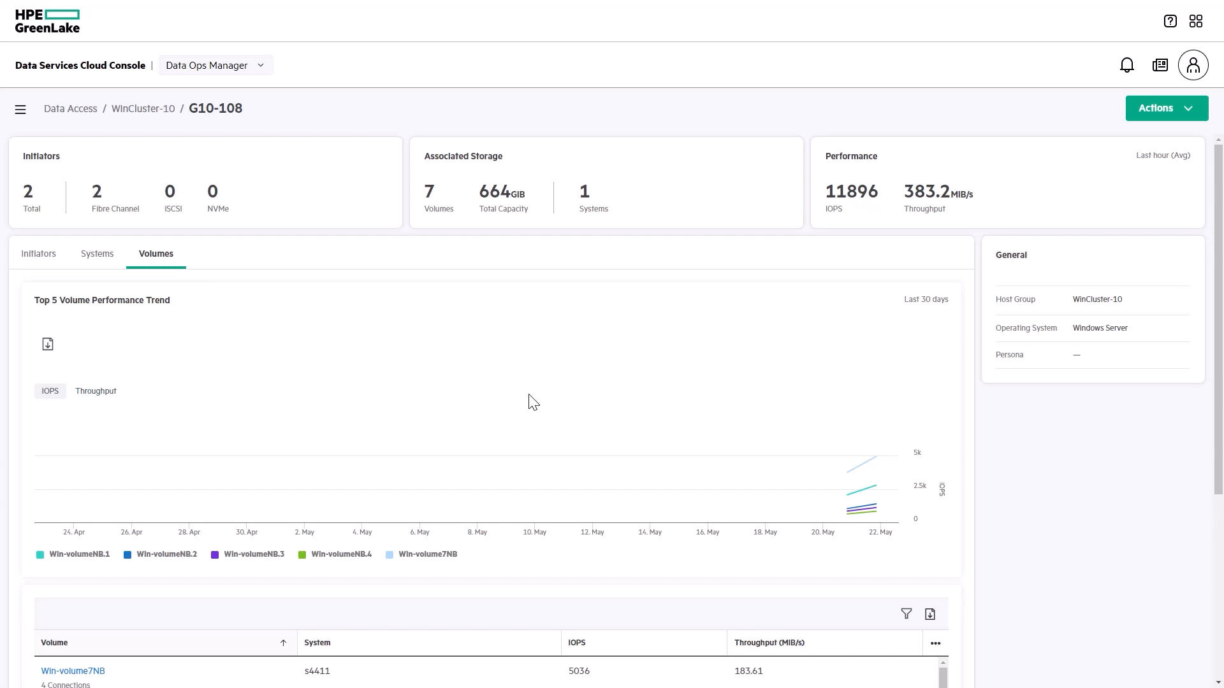
mouse_move(762, 468)
drag(839, 496, 886, 503)
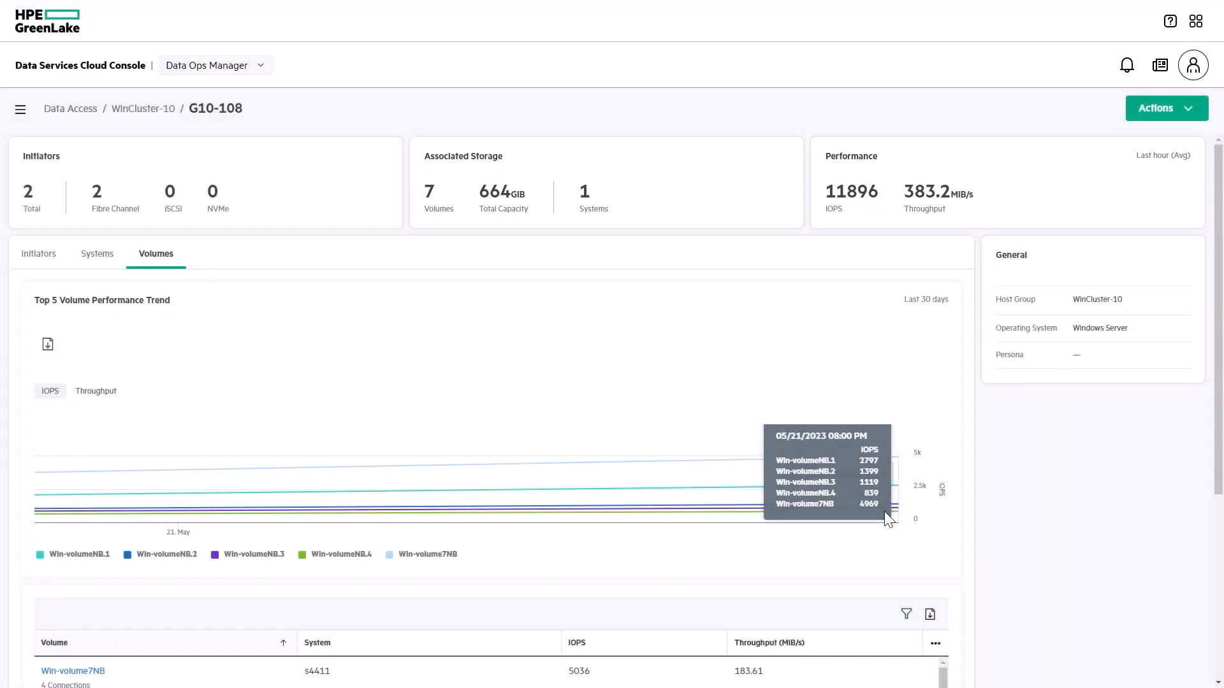
scroll(885, 512, down, 5)
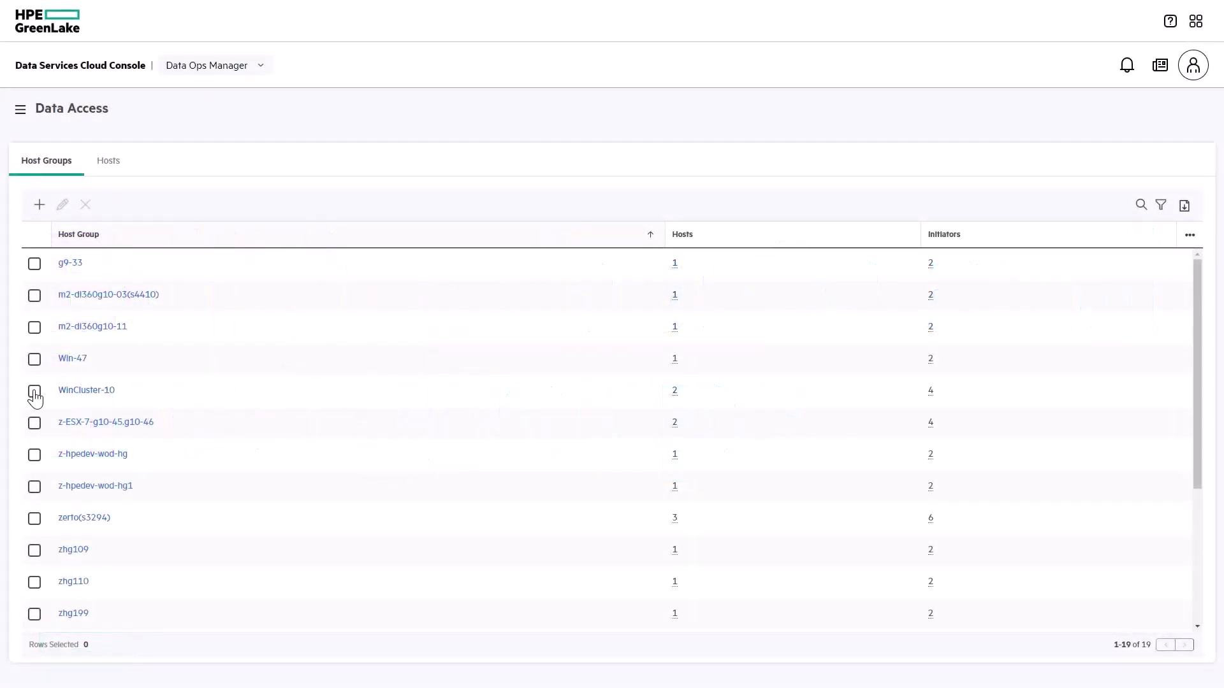
Step: Add the existing host G9-37 to the WinCluster-10 host group
click(34, 392)
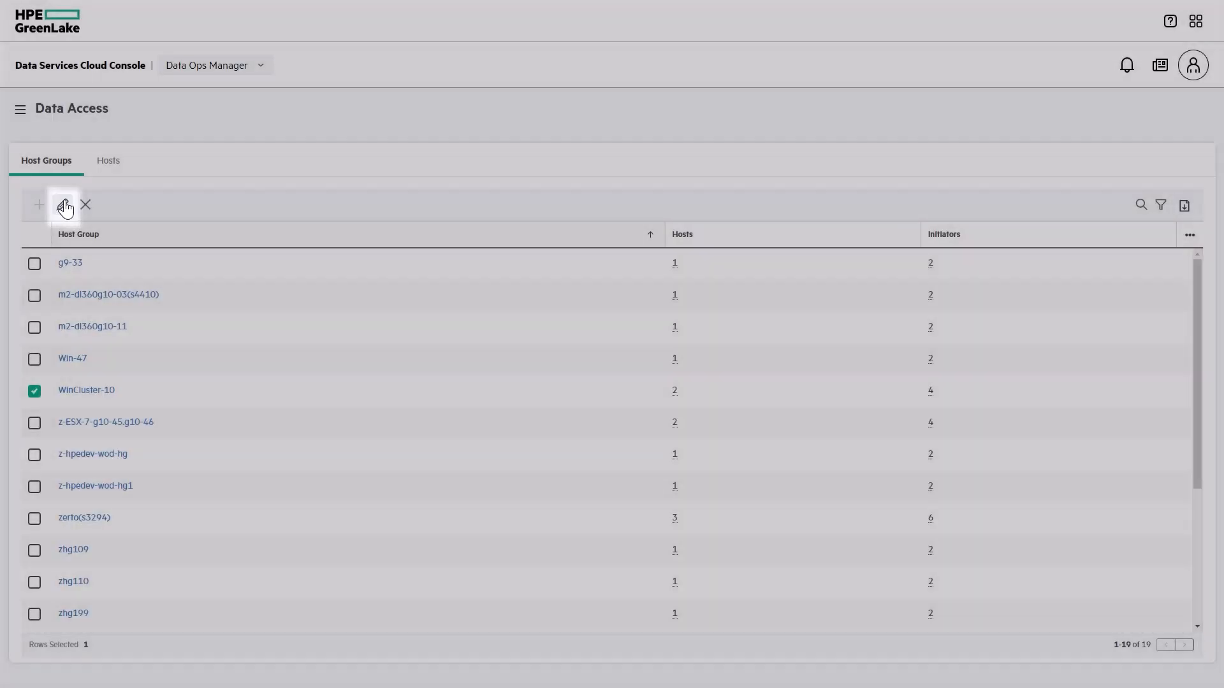
click(64, 205)
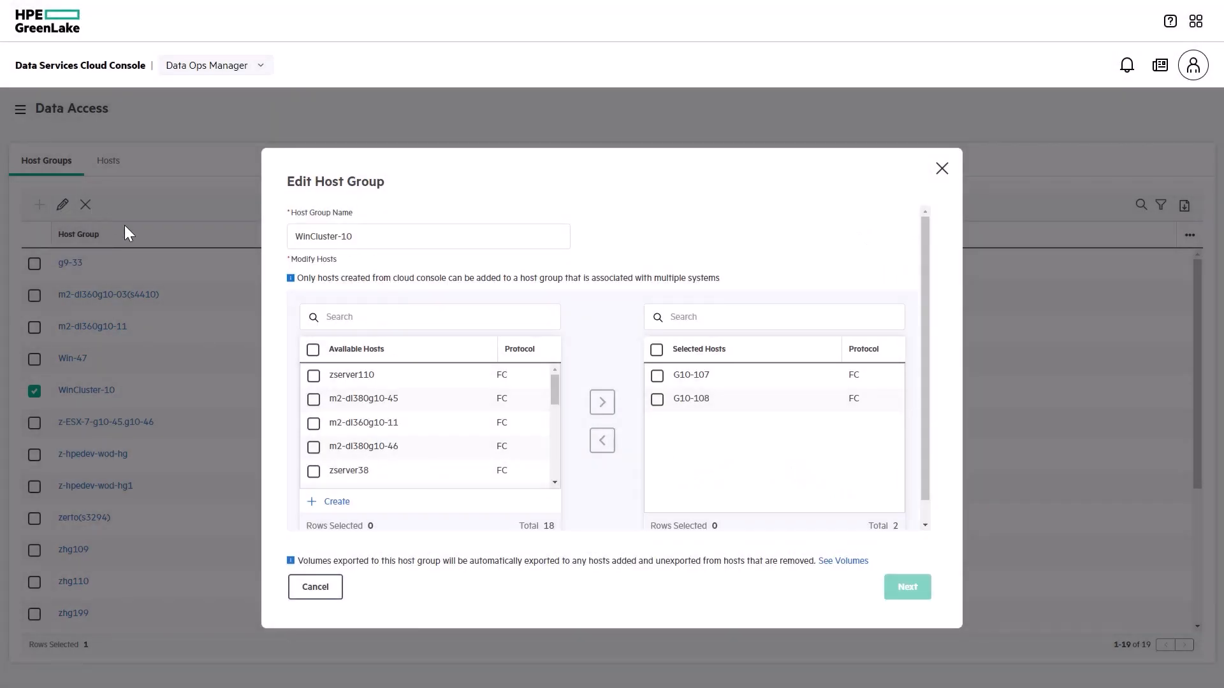
click(331, 316)
text(37)
click(314, 376)
click(603, 403)
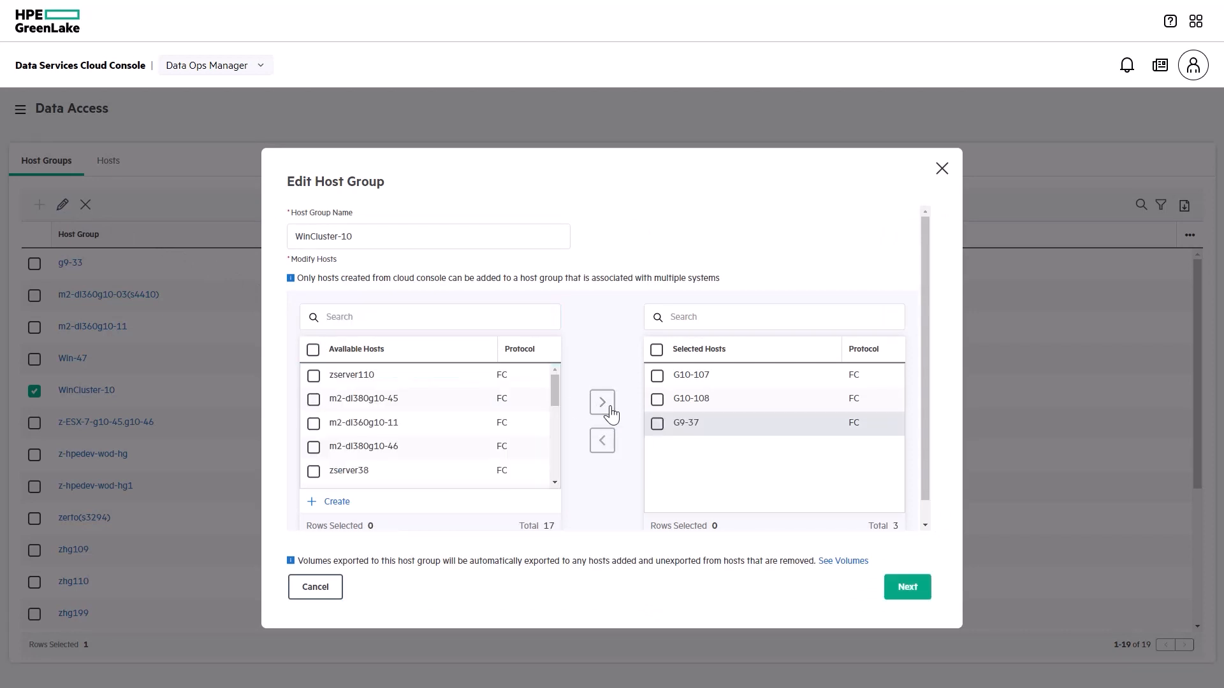
click(909, 587)
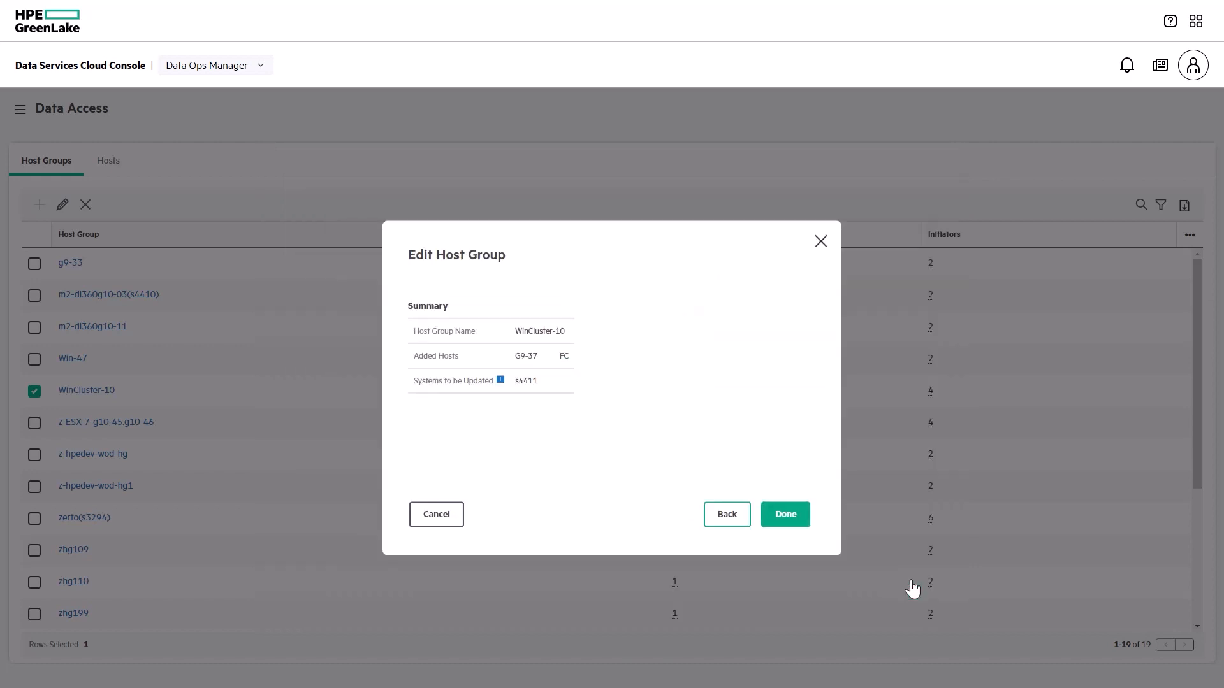
click(782, 516)
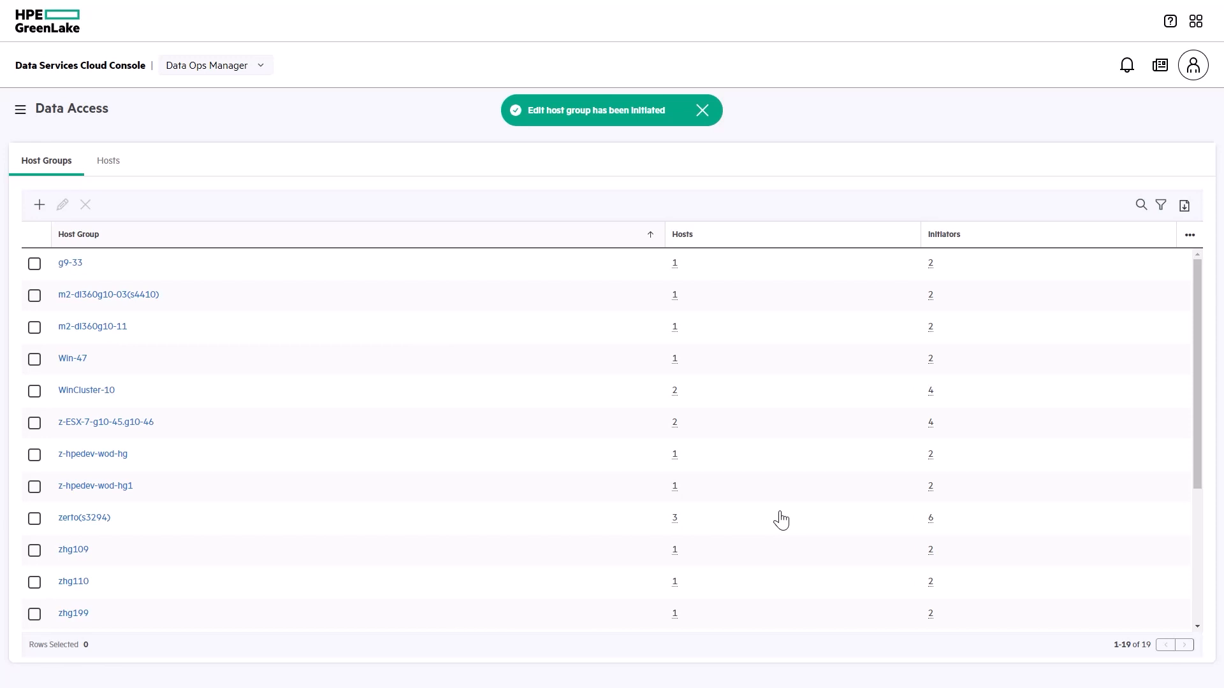
Step: Remove the initiator 51:40:2e:c0:12:3d:aa:a0 from host G10-107 in the WinCluster-10 host group
click(86, 390)
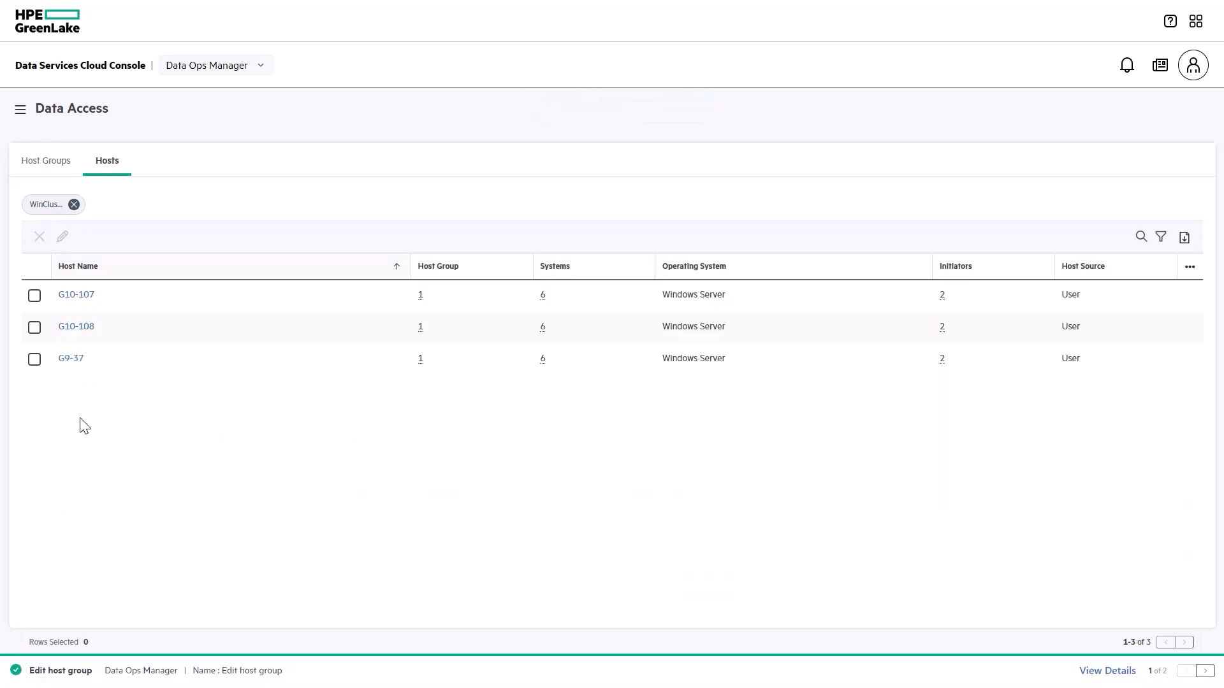
click(34, 297)
click(64, 238)
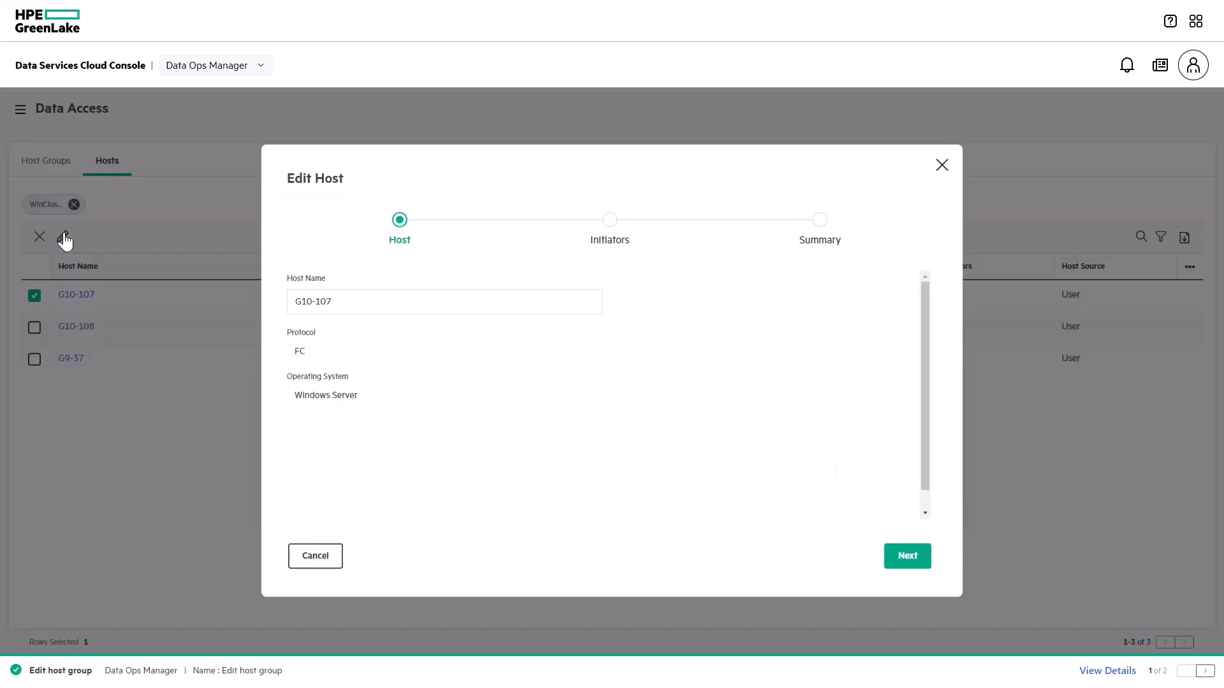
click(907, 557)
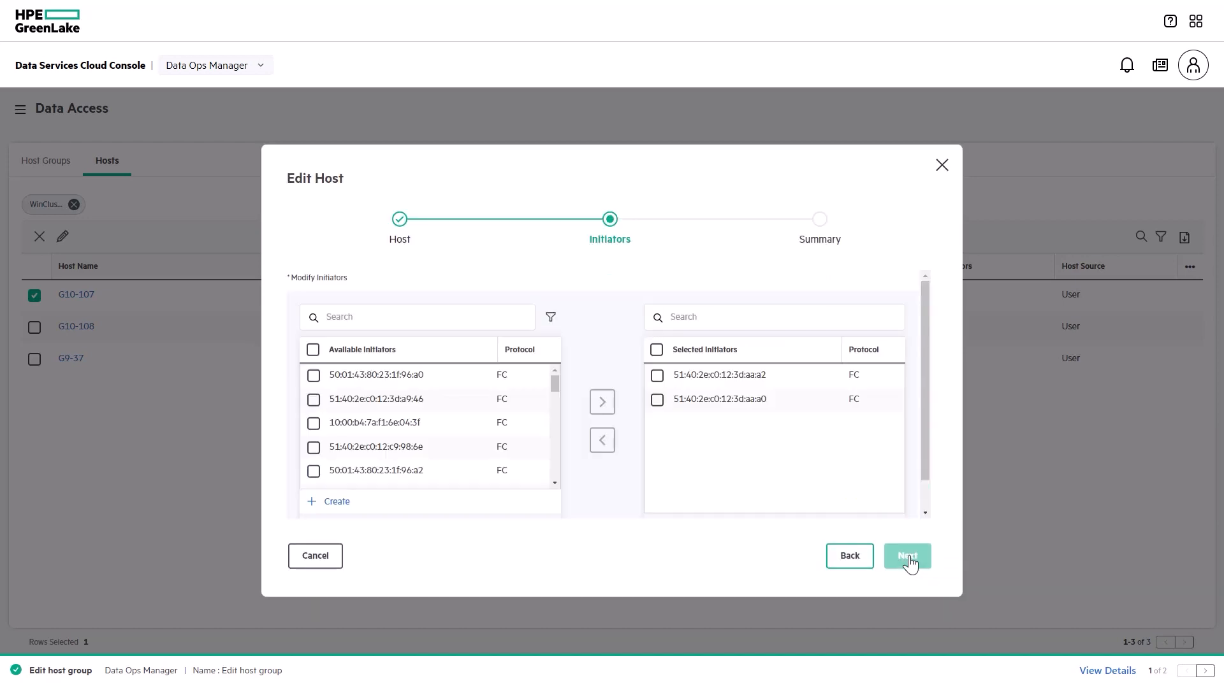
click(656, 401)
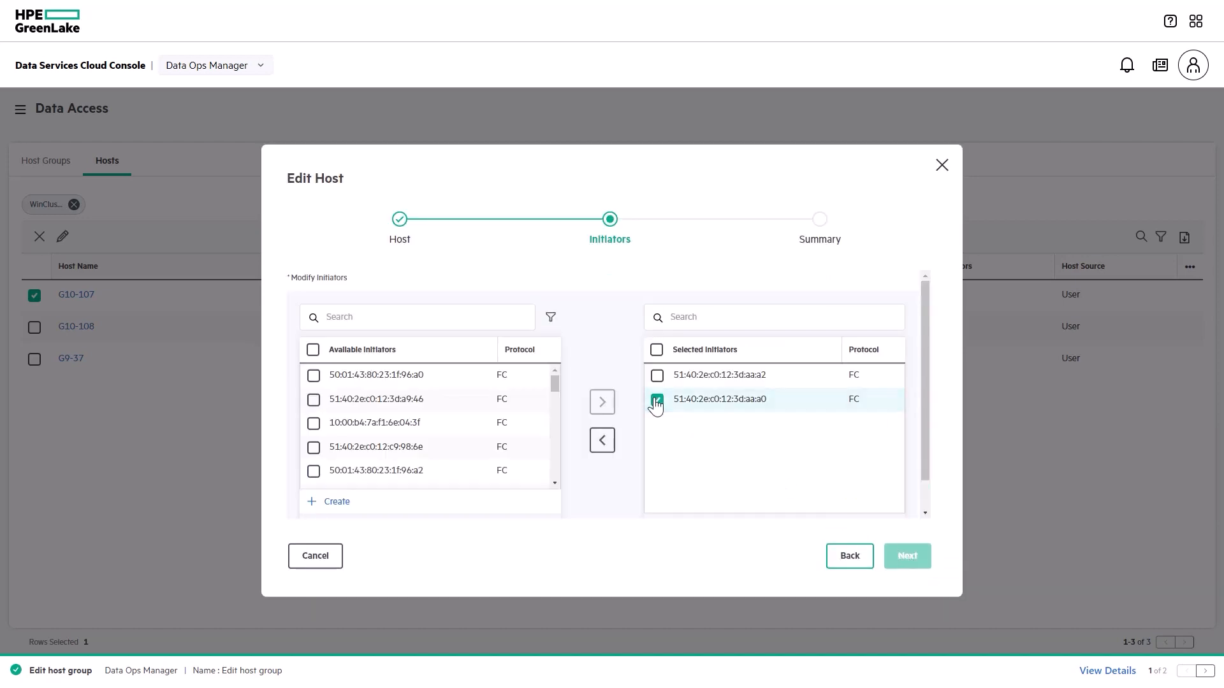
click(602, 442)
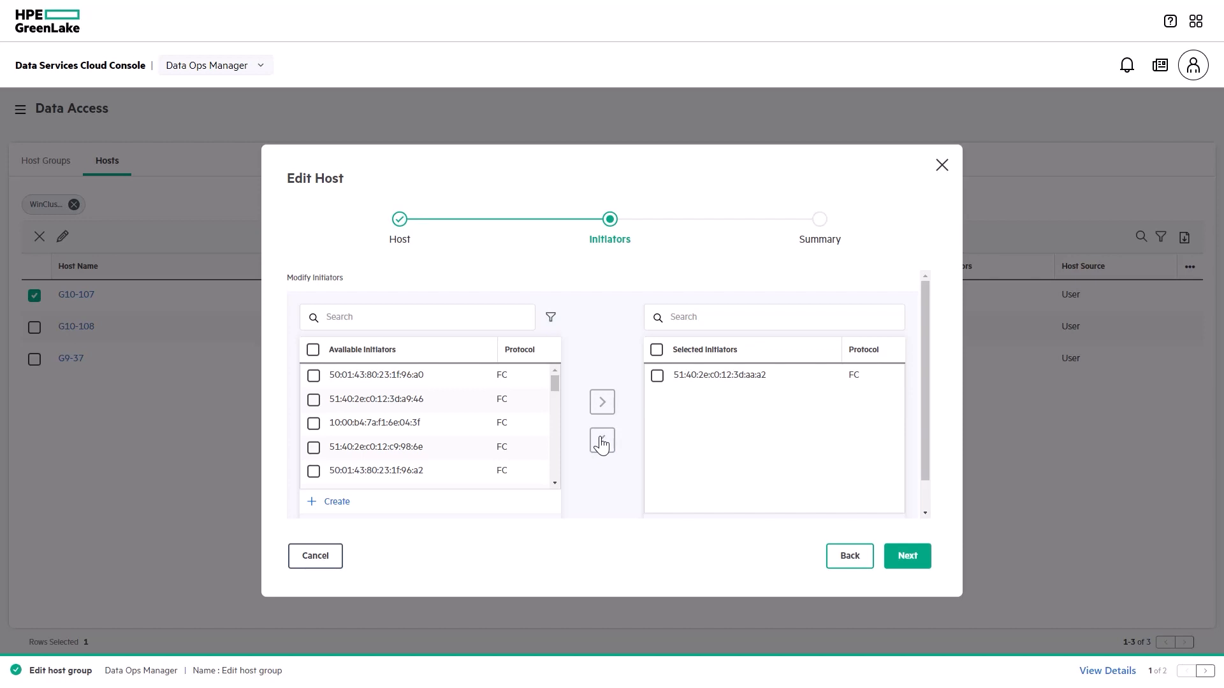
click(907, 556)
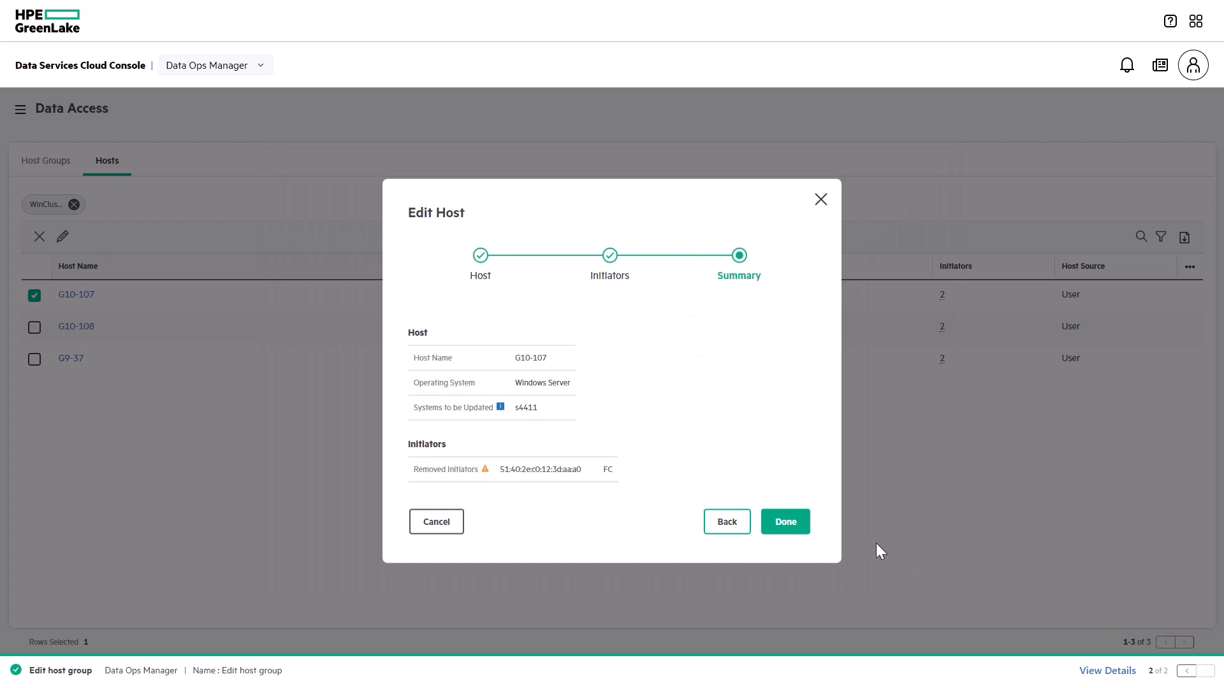
click(786, 523)
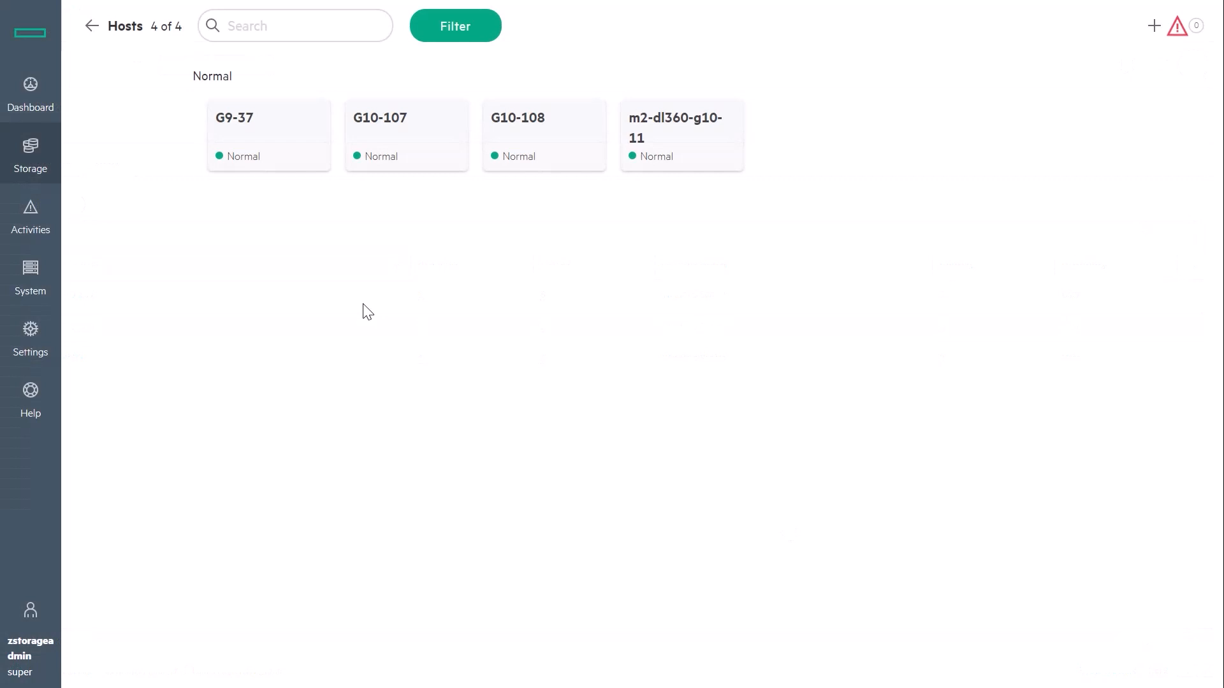
Step: In the s4411 array's own management interface, open host G10-107 and view its available paths
click(397, 137)
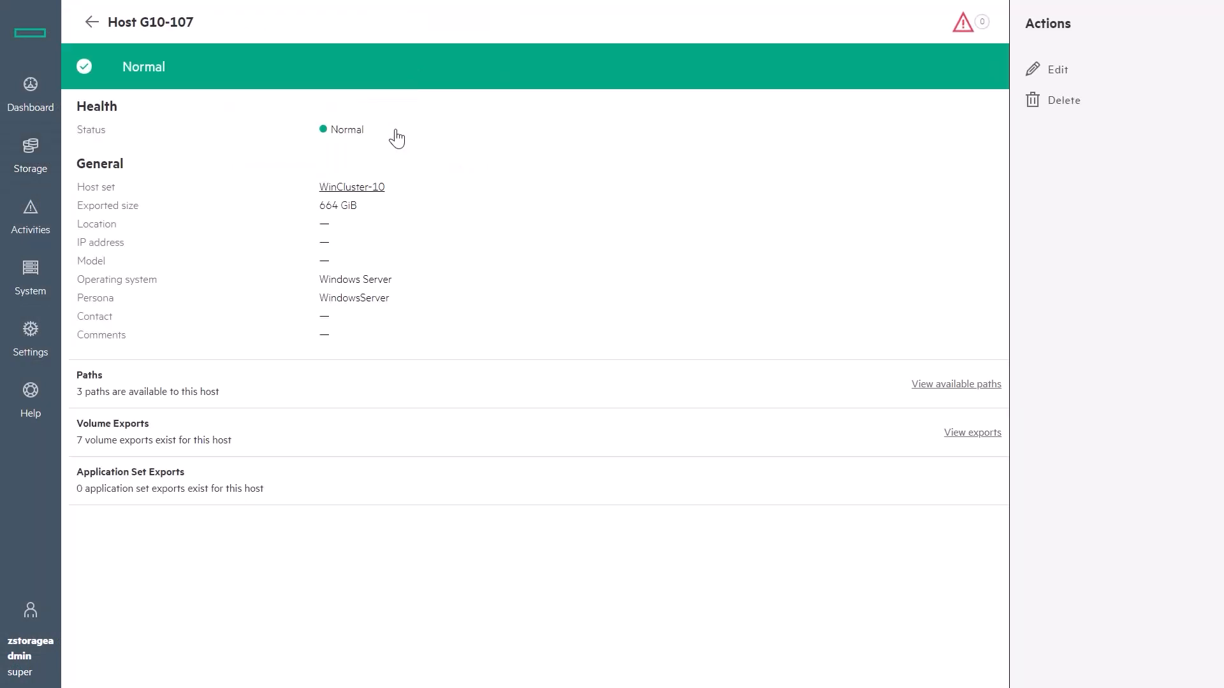
click(946, 385)
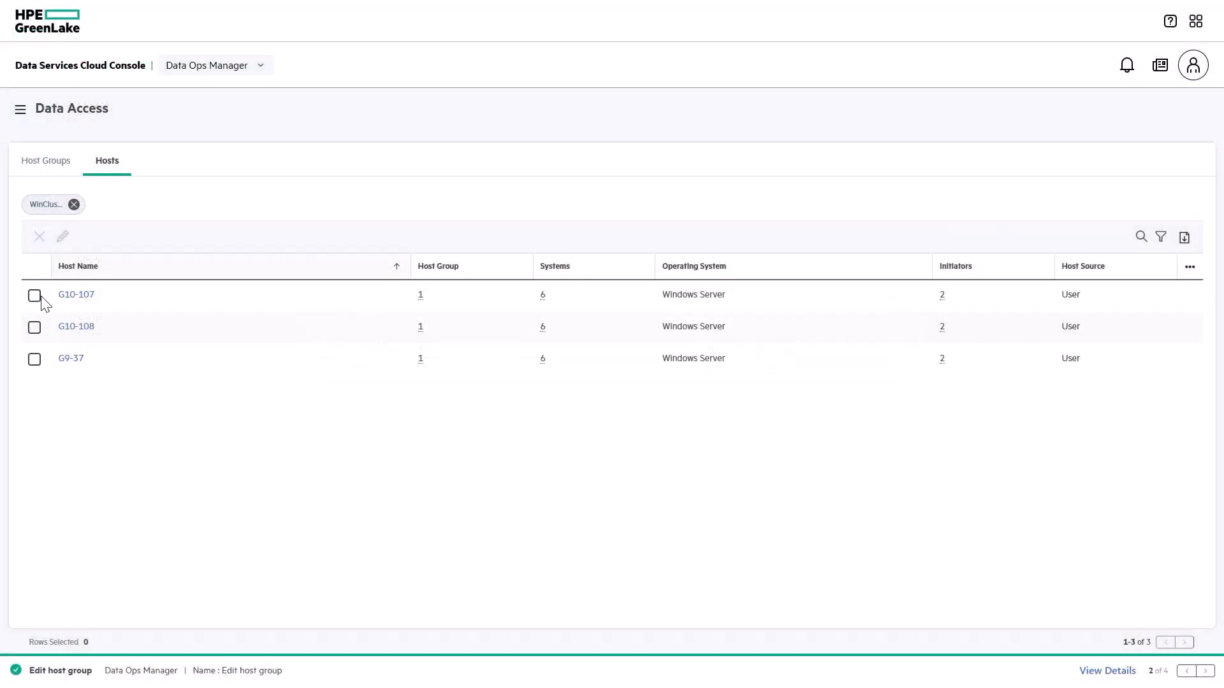
Step: Permanently delete host G10-107 in Data Ops Manager, acknowledging the host deletion
click(35, 298)
click(40, 239)
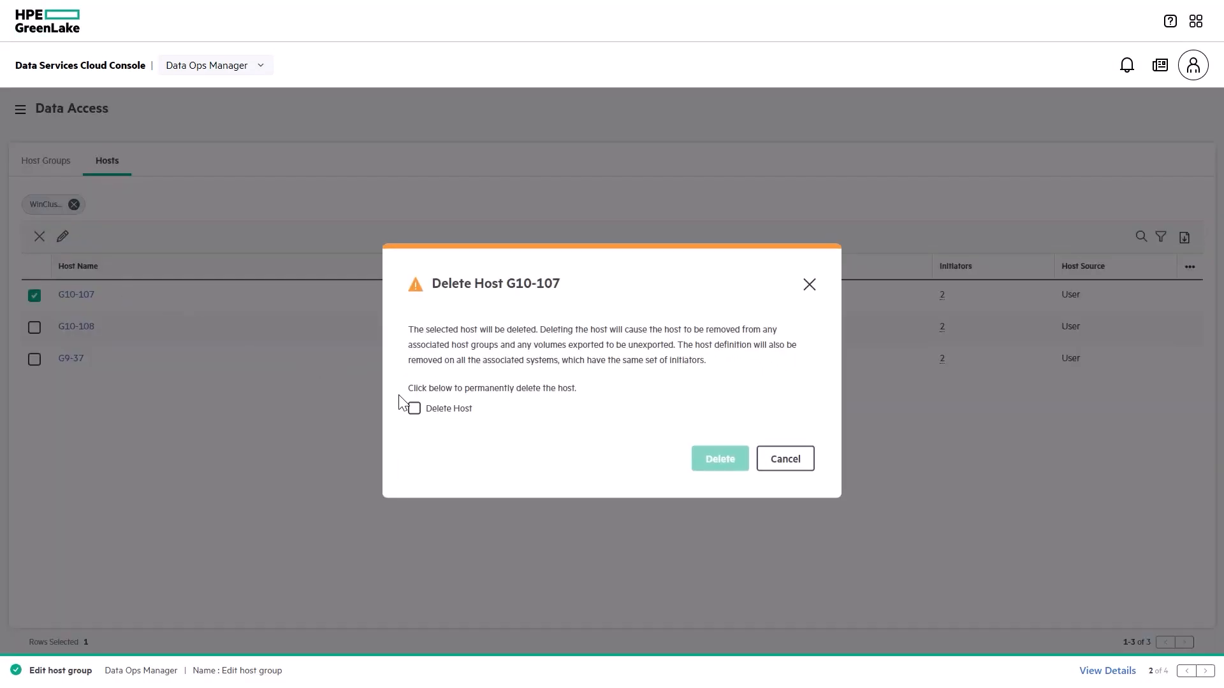
click(414, 408)
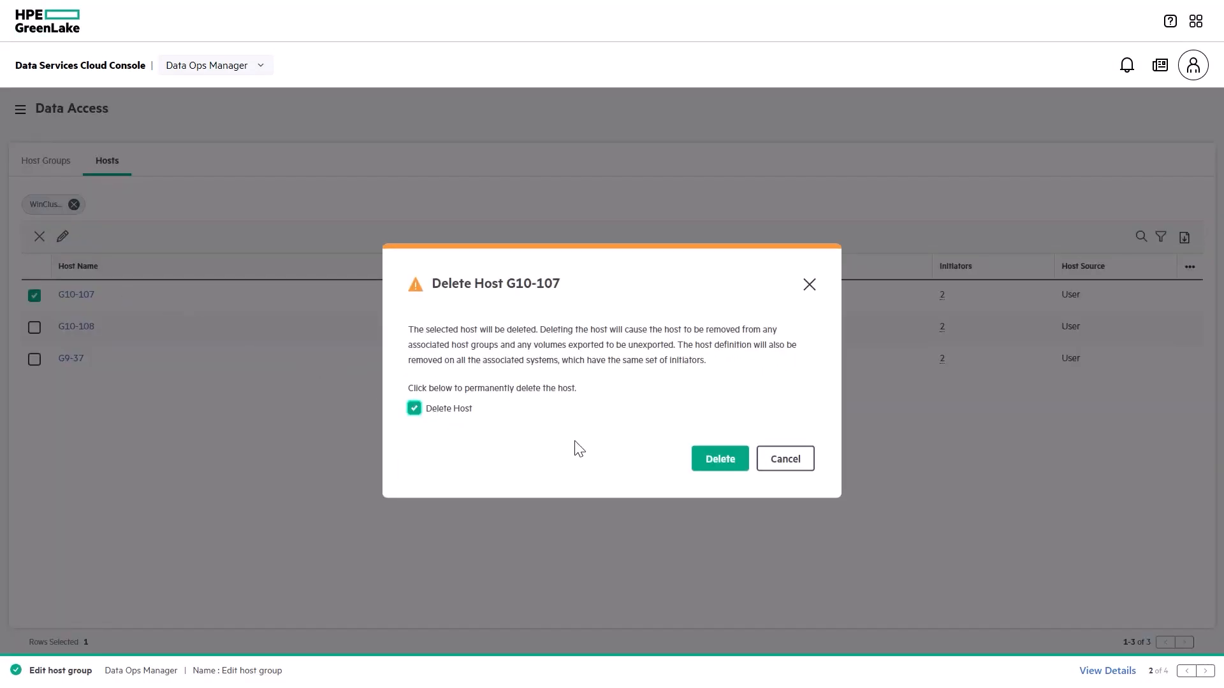
click(719, 460)
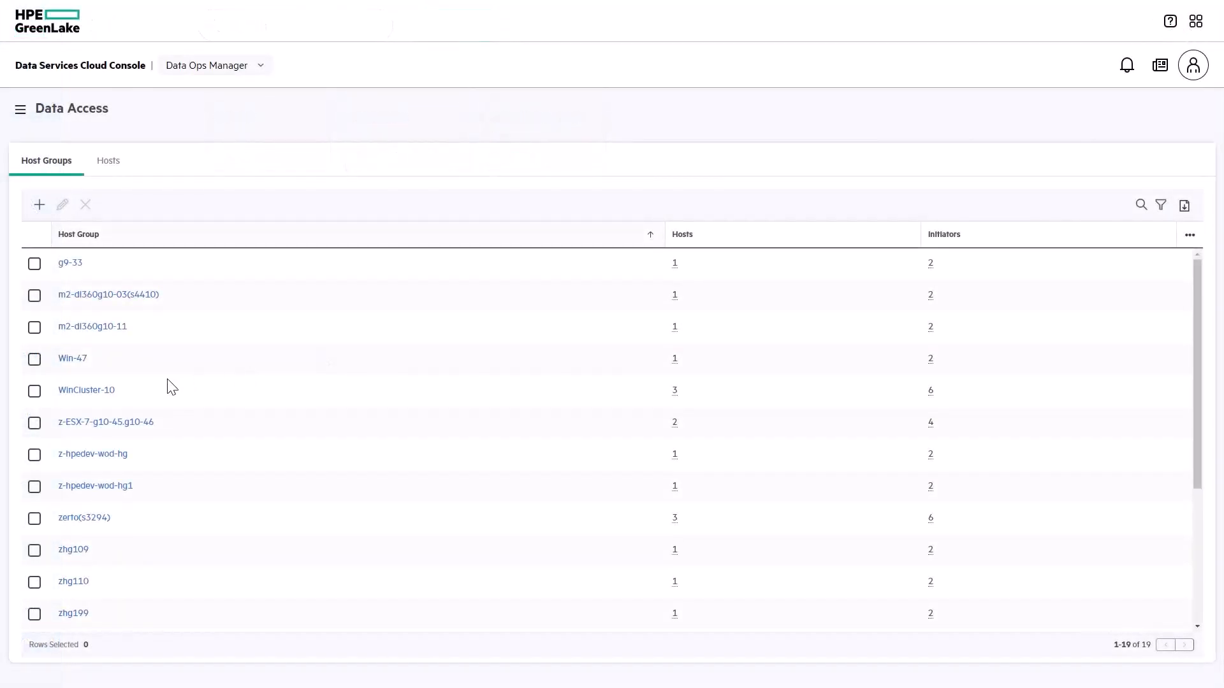
Step: Permanently delete the WinCluster-10 host group, acknowledging the host group deletion
click(35, 391)
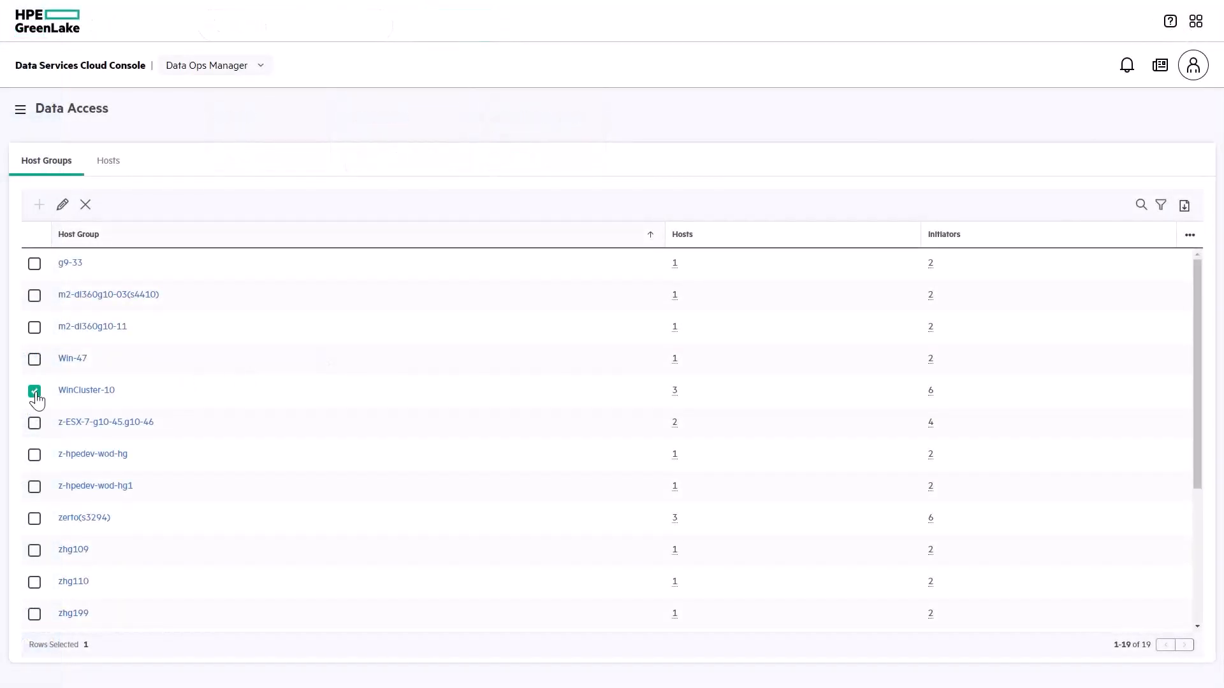
click(85, 206)
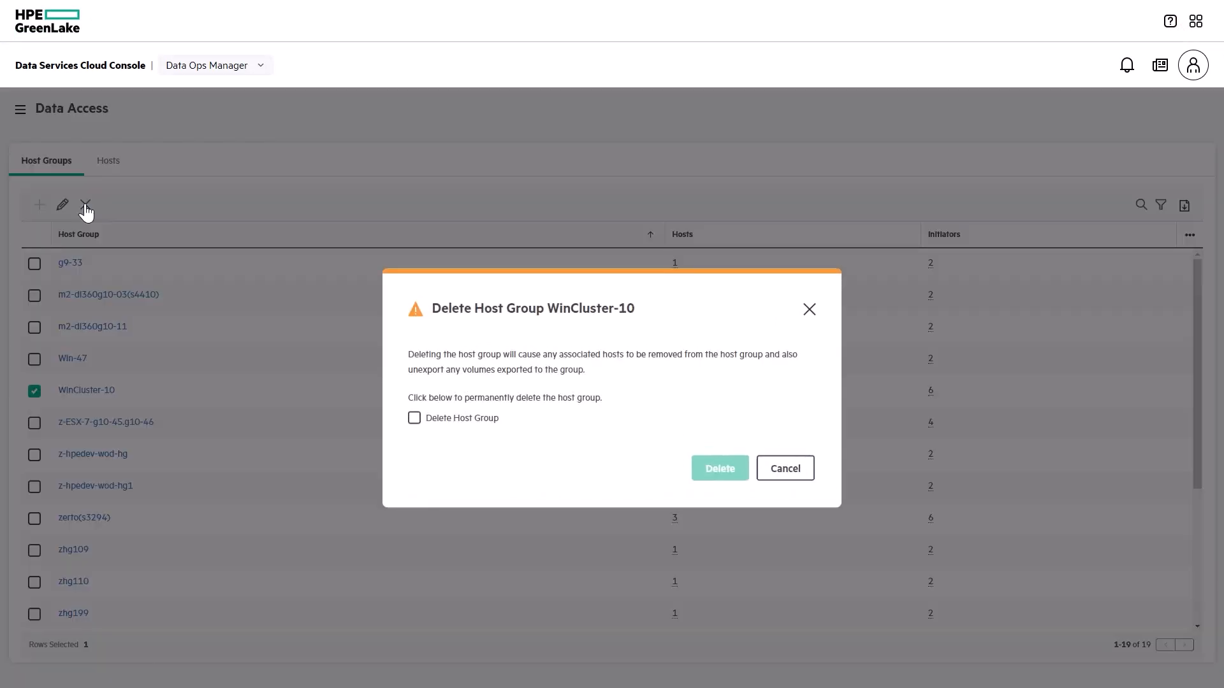
click(413, 421)
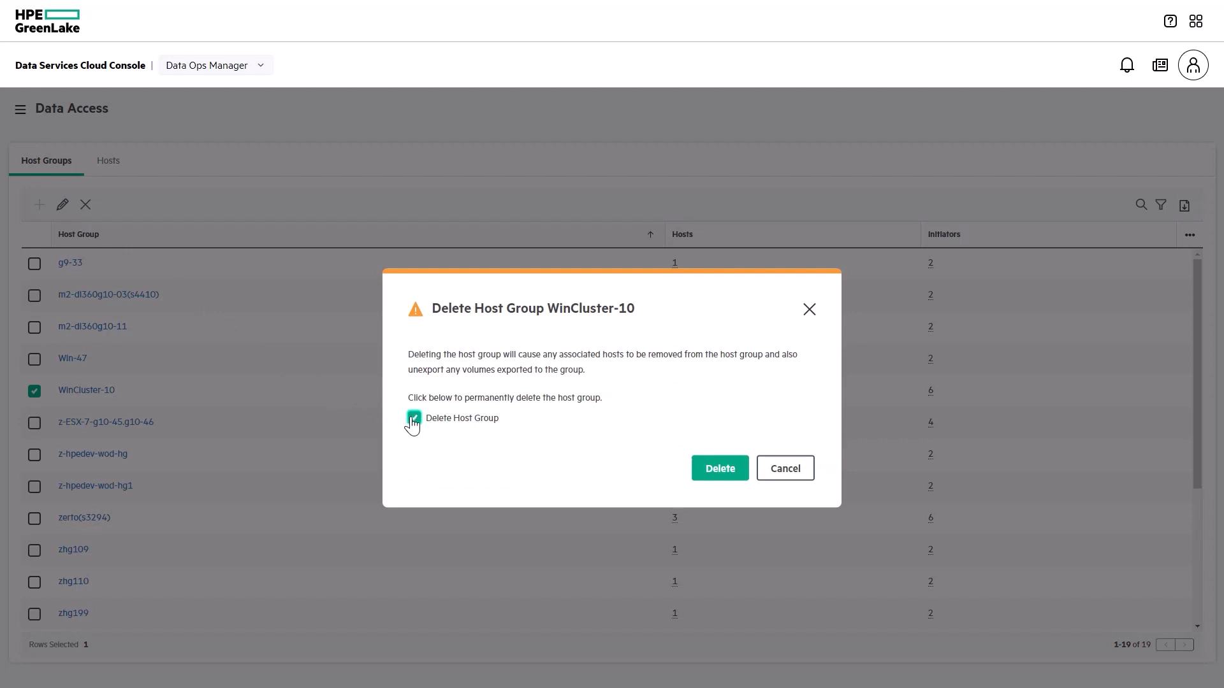
click(727, 479)
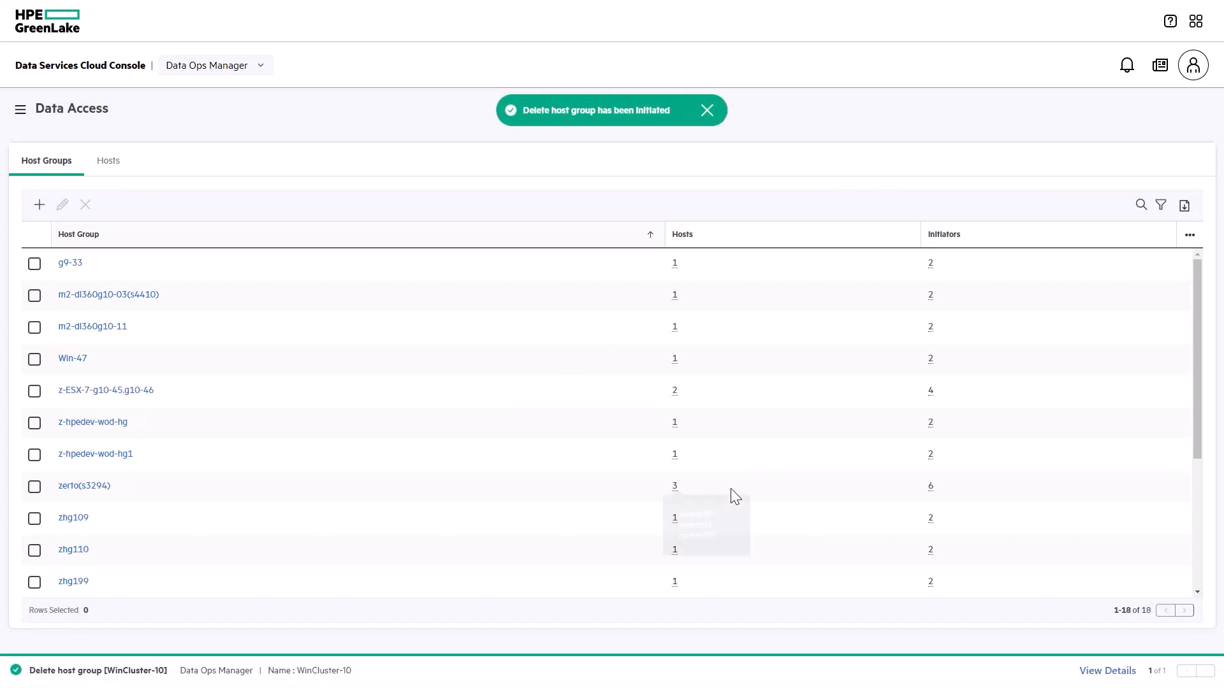
Step: Open host G10-108 from the hosts list and view its volumes
click(112, 167)
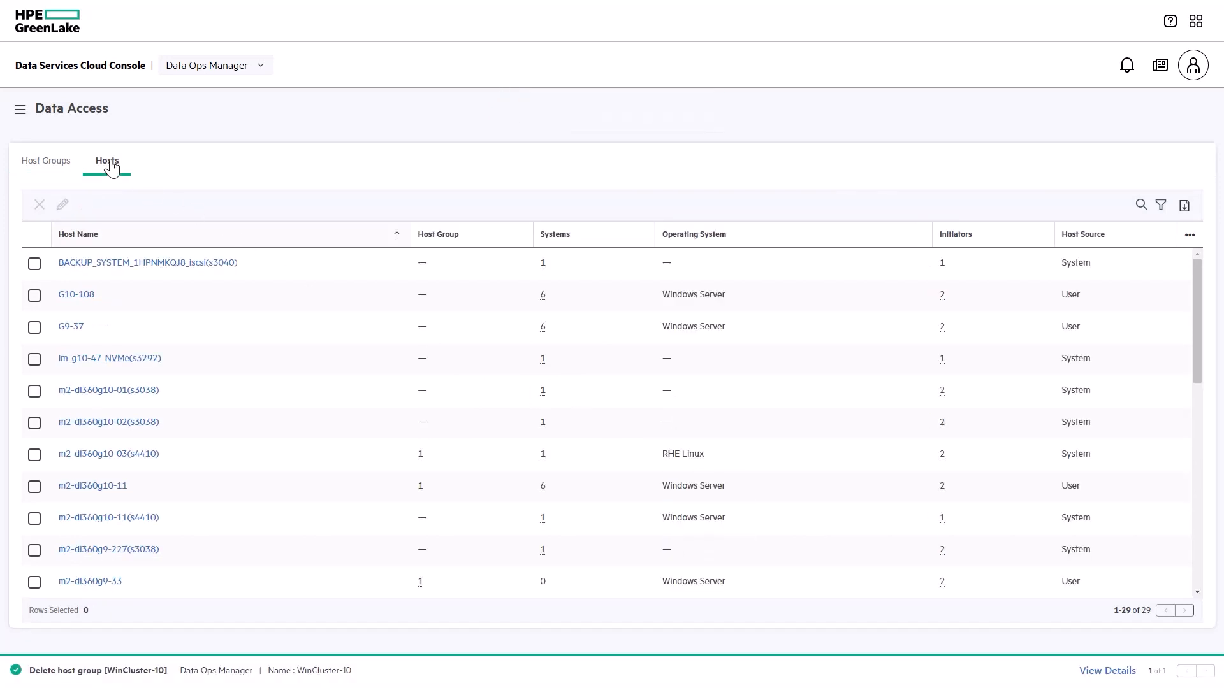
click(86, 297)
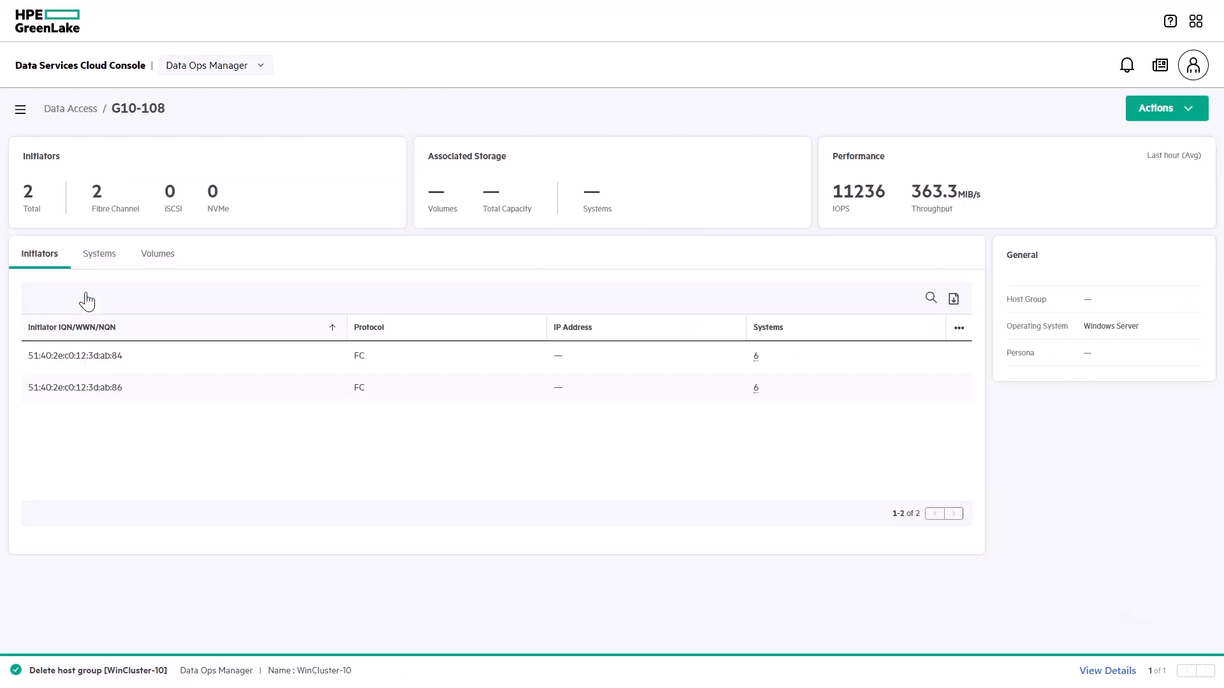
click(157, 258)
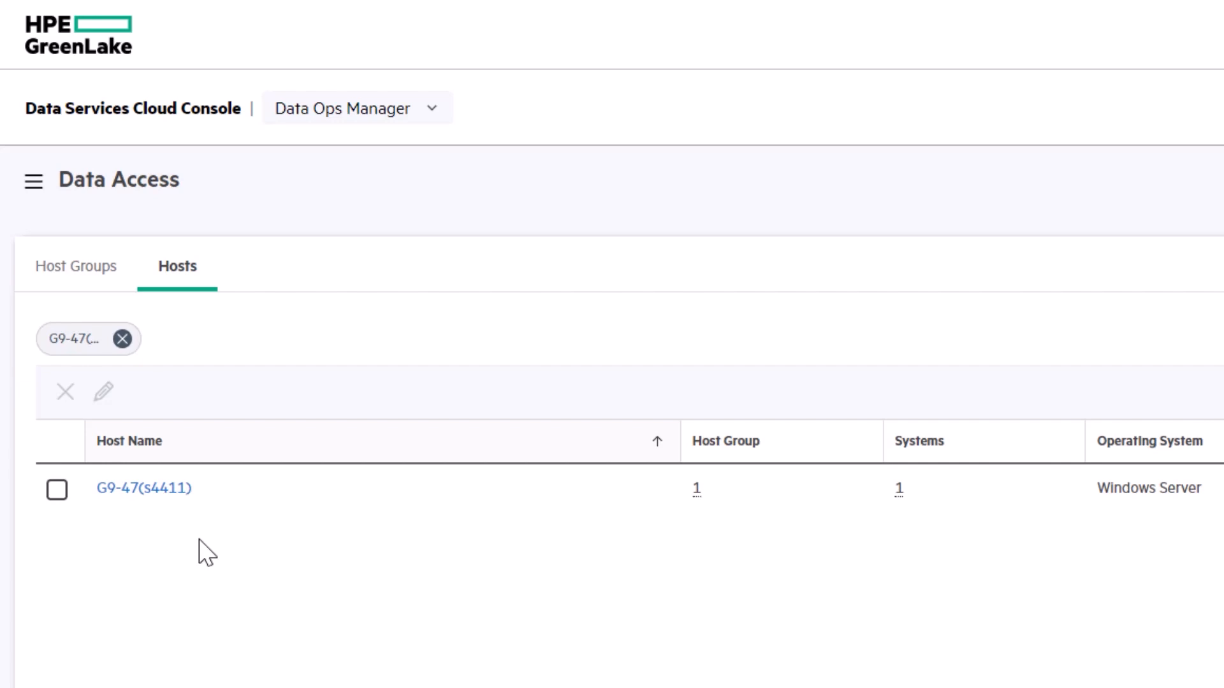
Step: Start a new host group, try G9-47 as its name, and replace that with Win-47
click(79, 275)
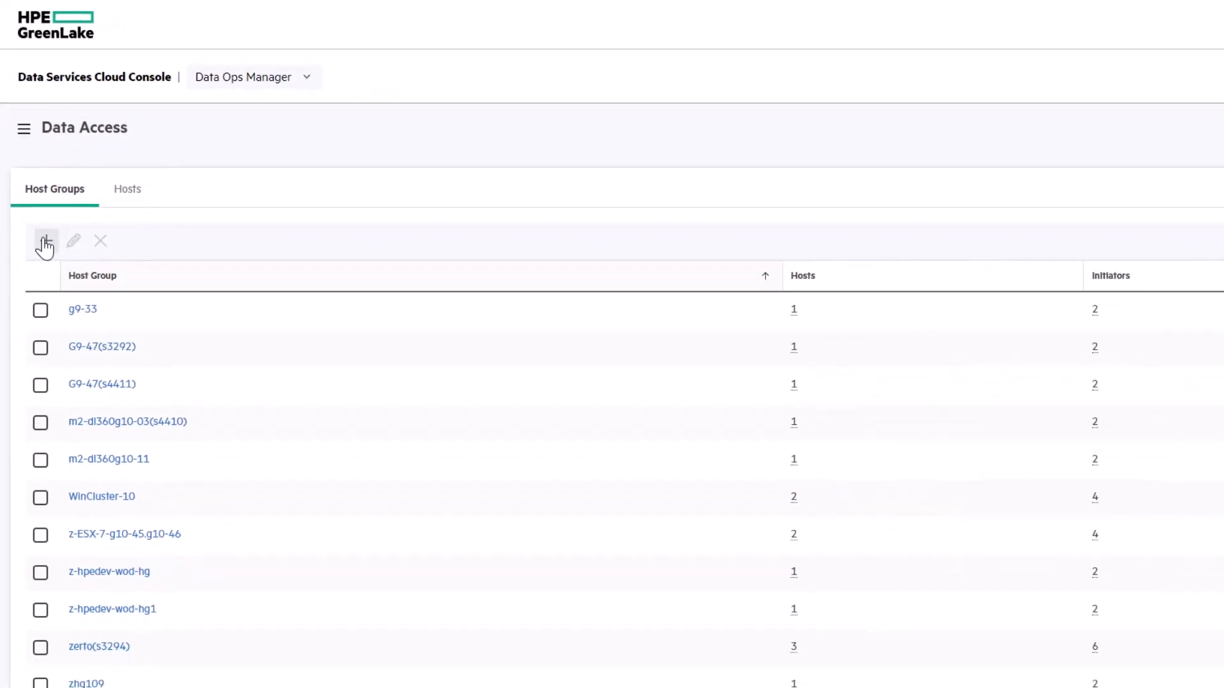
click(39, 206)
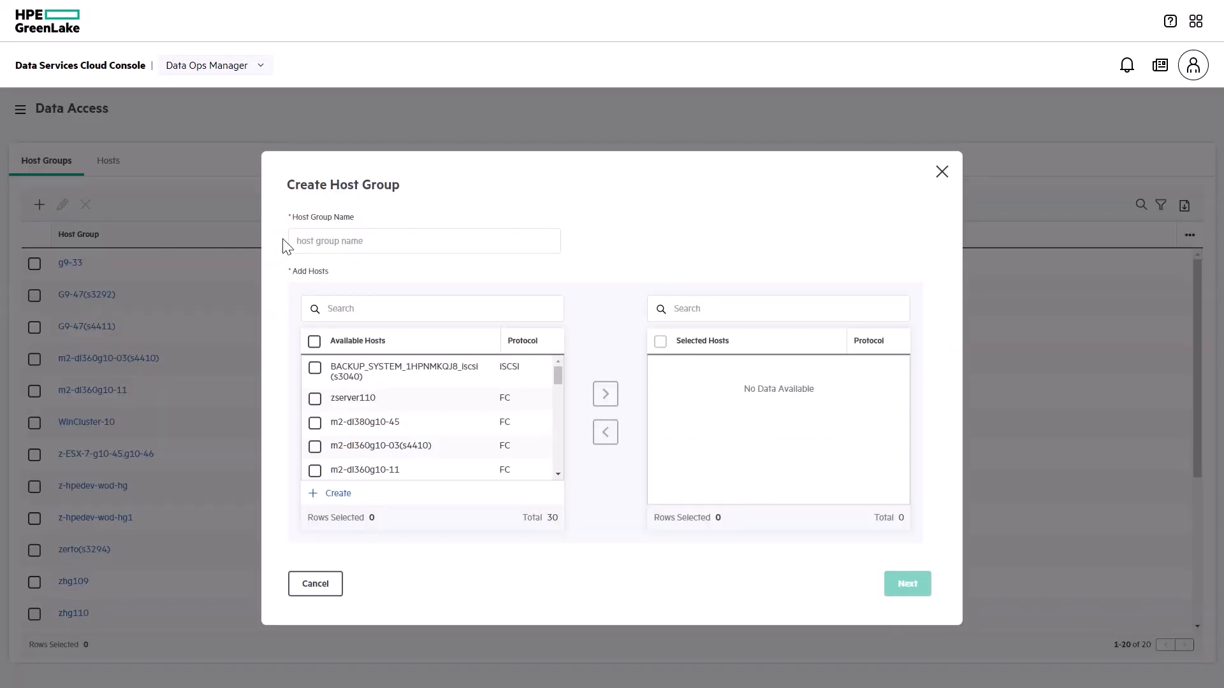
click(301, 242)
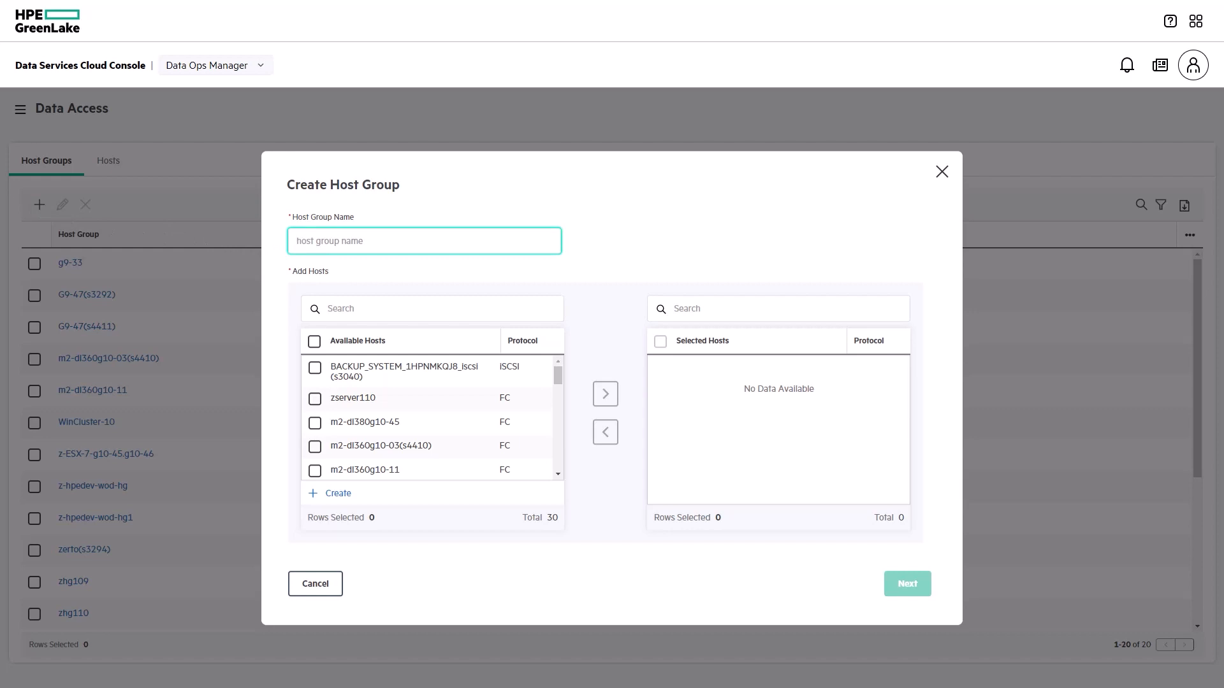
text(G9-47)
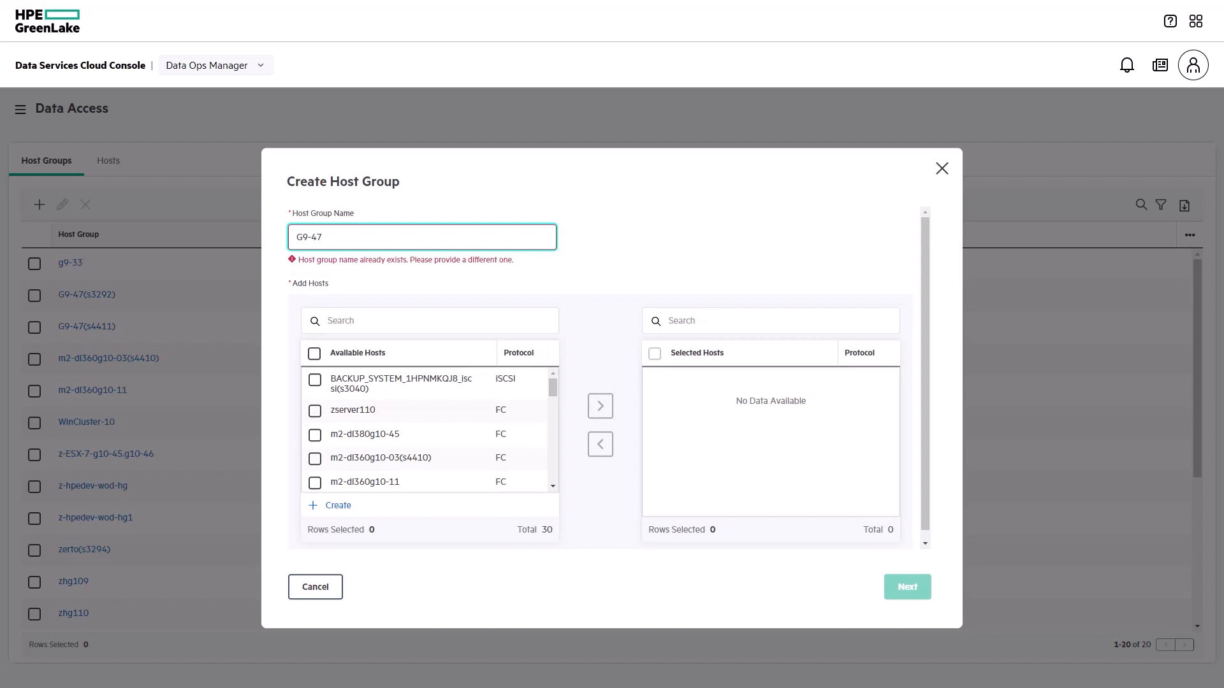
key(BackSpace)
key(BackSpace)
key(BackSpace)
key(BackSpace)
key(BackSpace)
text(Win-47)
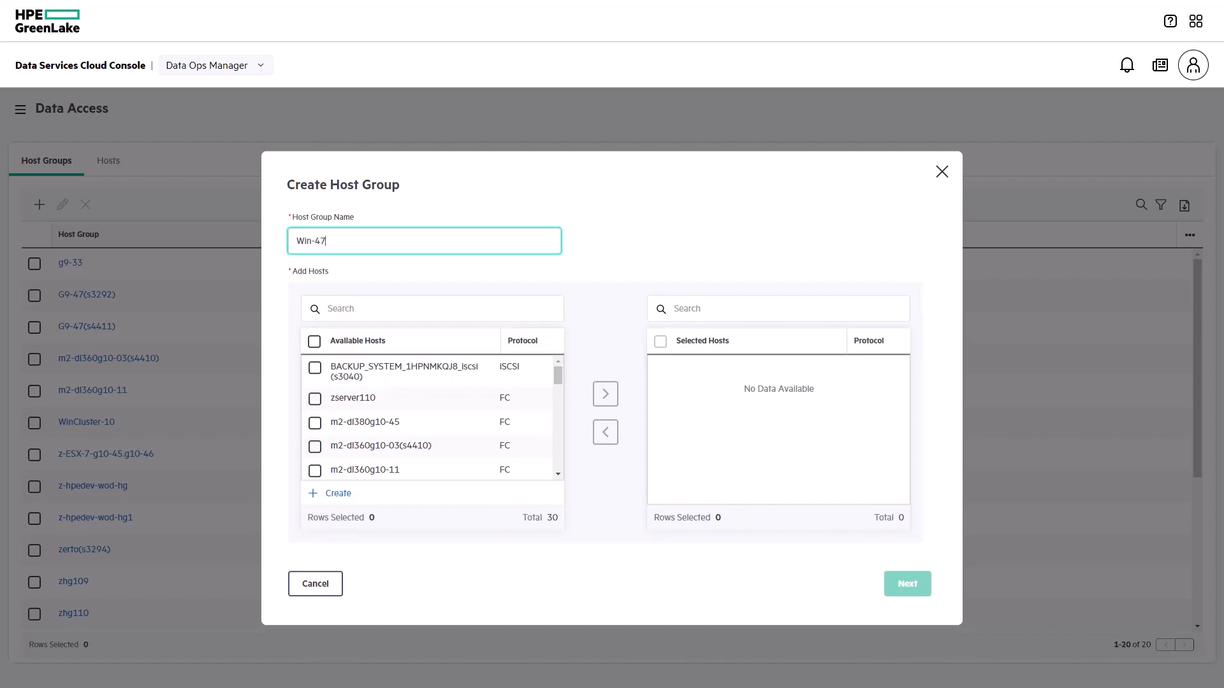
Step: Start a new FC host named Win-47 for the host group, with Windows Server as its operating system
click(332, 494)
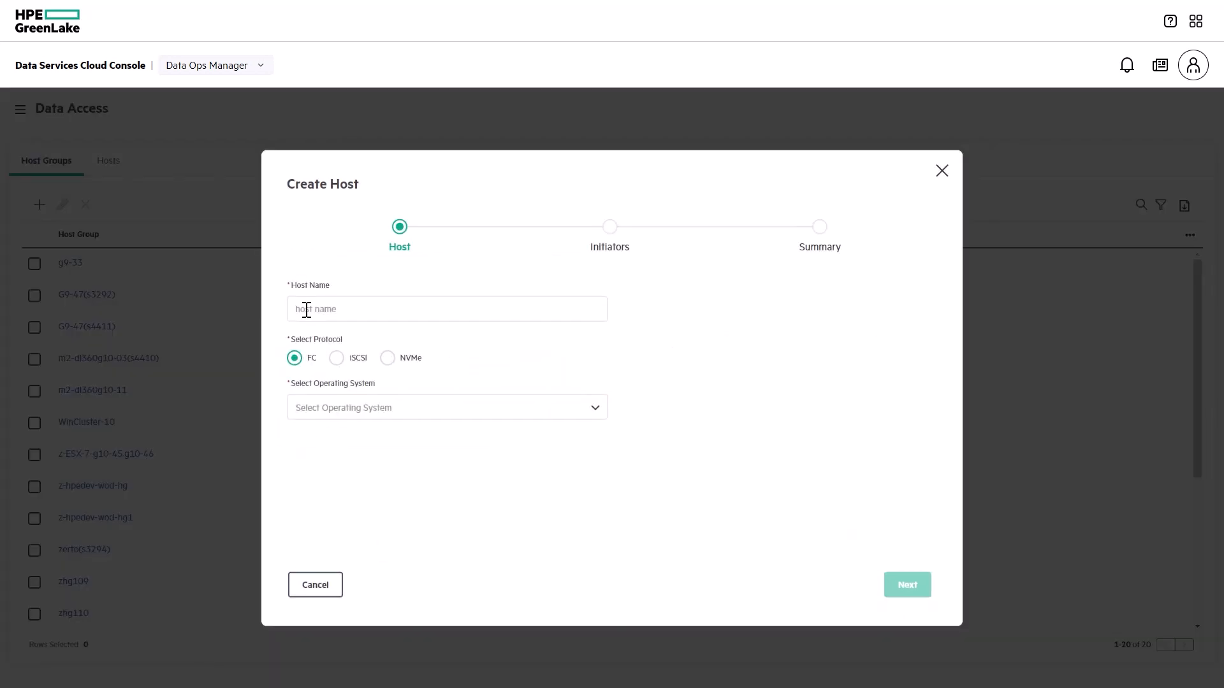
text(Win-47)
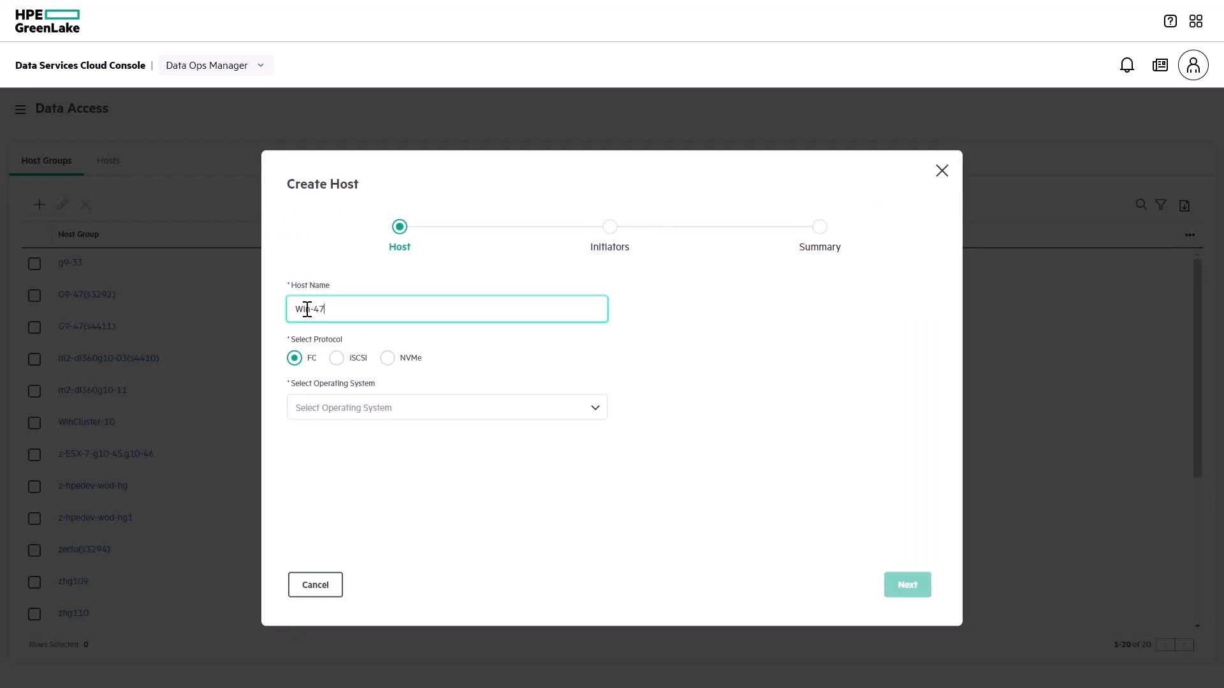
click(342, 418)
text(w)
click(347, 488)
click(918, 590)
Step: Add initiators 51:40:2e:c0:01:7d:0a:44 and 51:40:2e:c0:01:7d:0a:46 to host Win-47 and complete the host's creation
click(333, 324)
text(51:40:2e:c0:01:7d:0a:4)
click(314, 382)
click(314, 405)
click(601, 408)
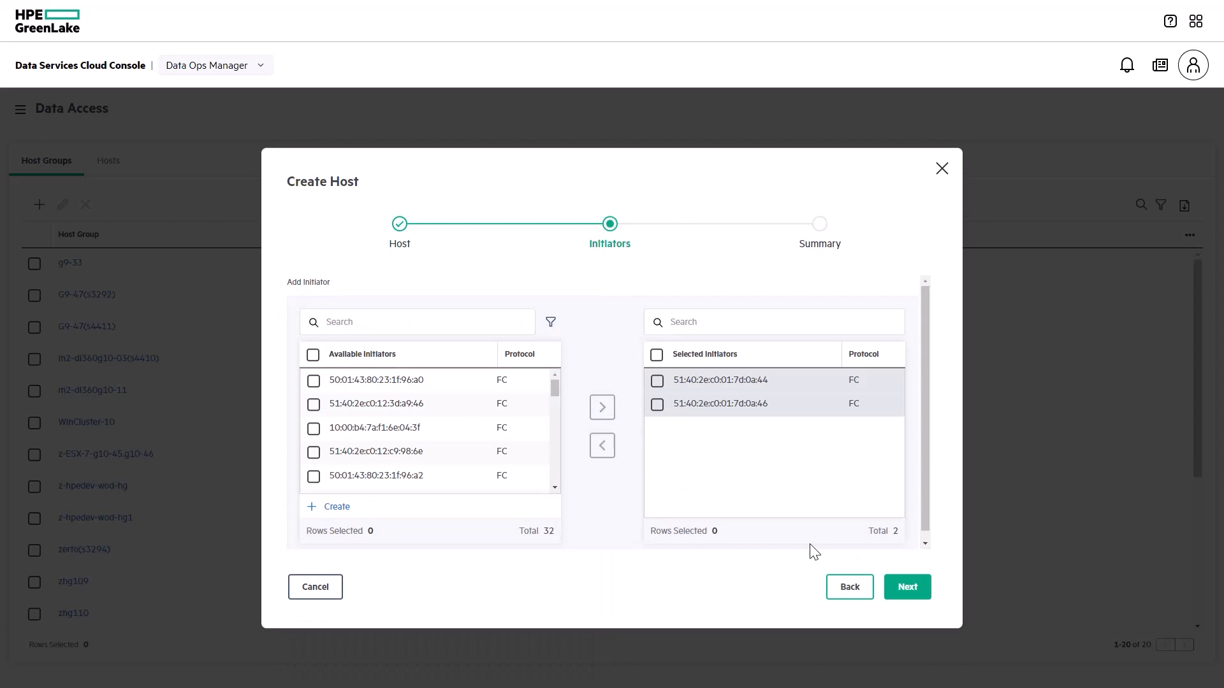
click(906, 587)
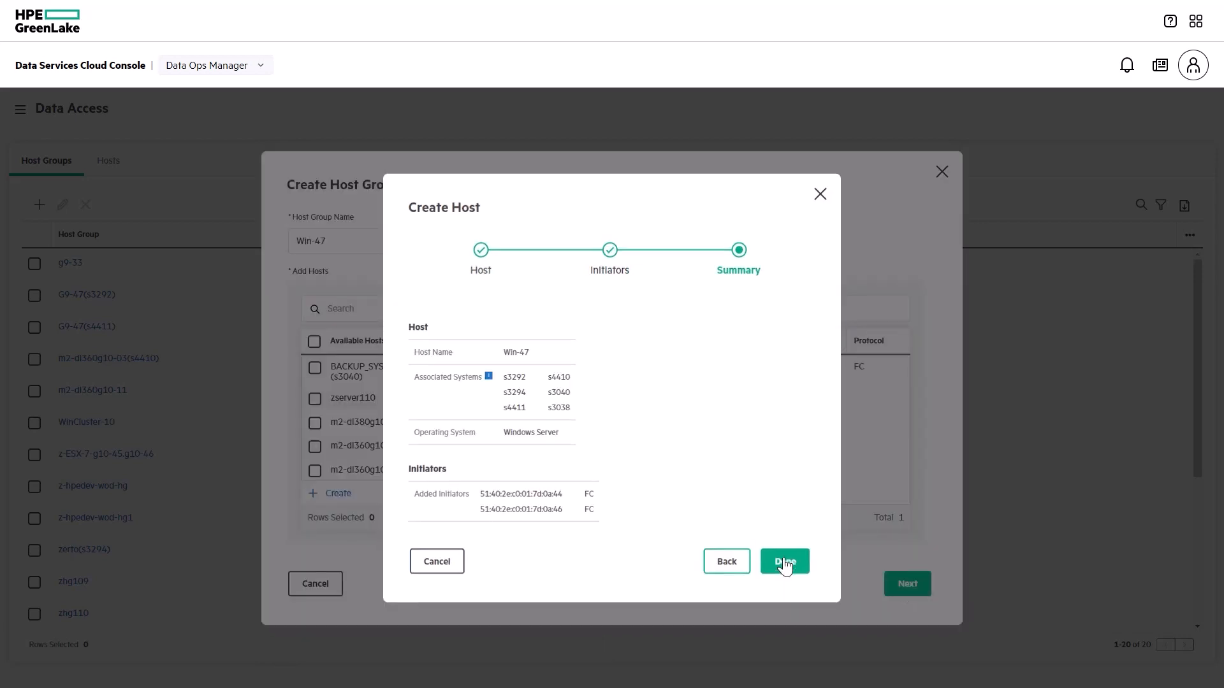
click(785, 565)
Step: Complete the creation of the Win-47 host group and open it from the host groups list
click(908, 587)
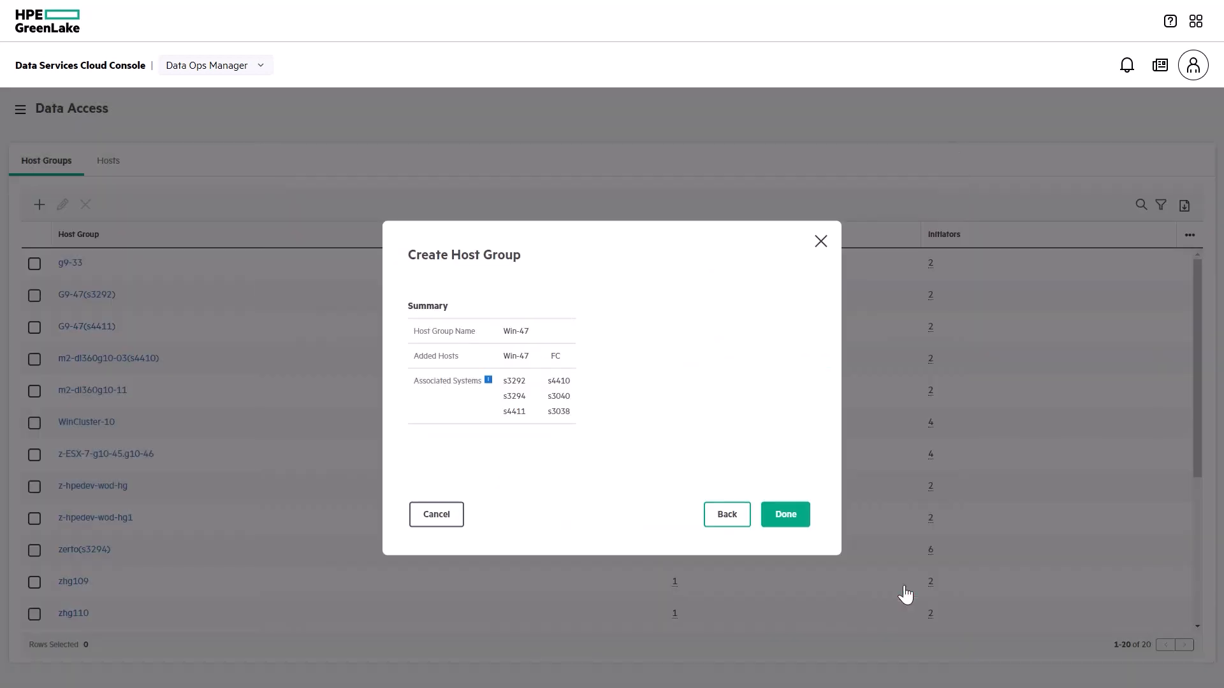
click(791, 521)
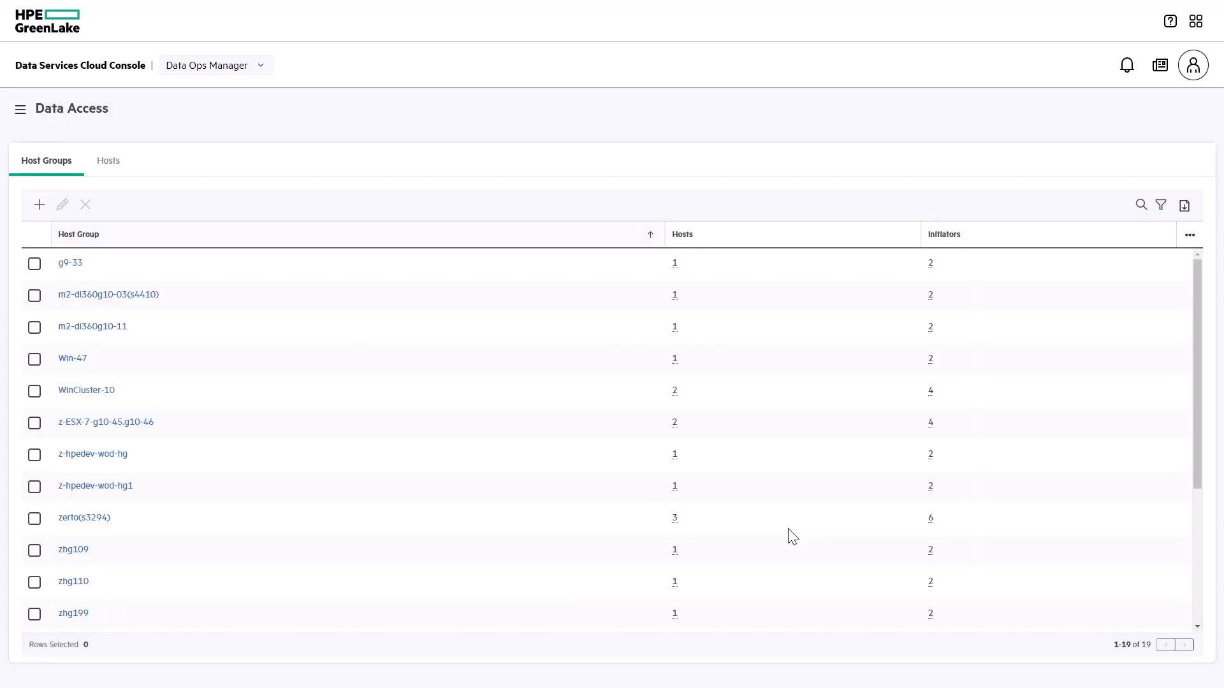
click(73, 360)
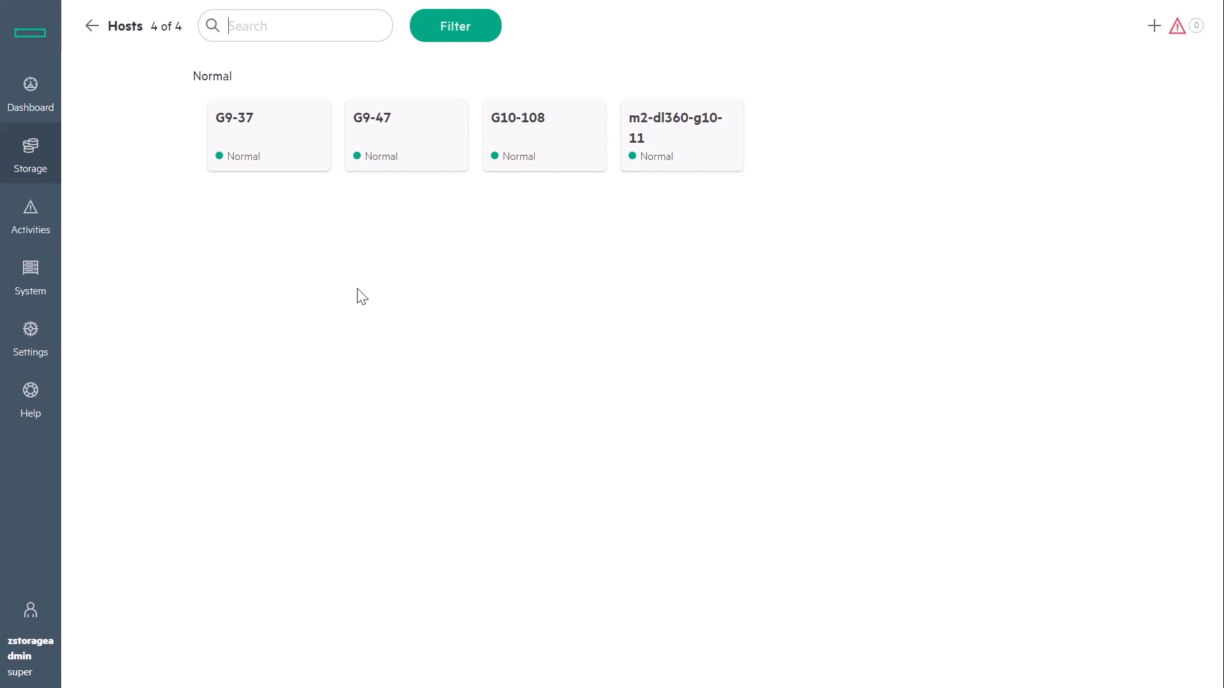
Step: In the s4411 array's own management interface, edit host G9-47 to remove path 51402EC0017D0A46 and save
click(399, 145)
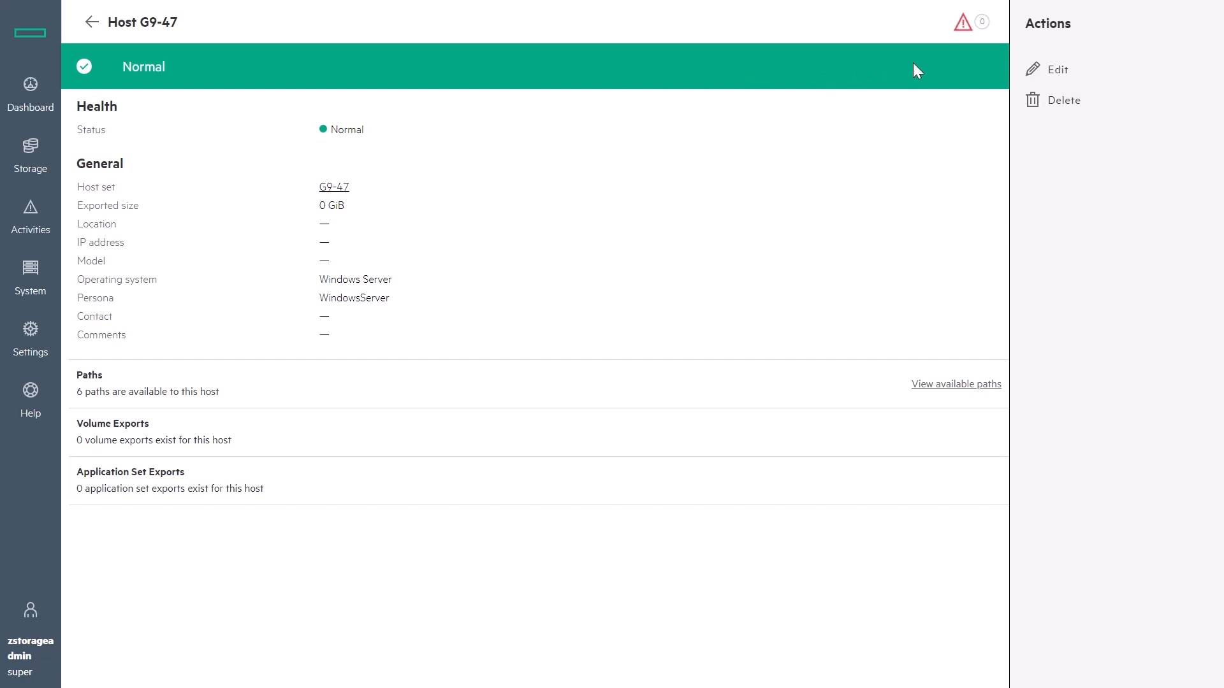
click(1038, 70)
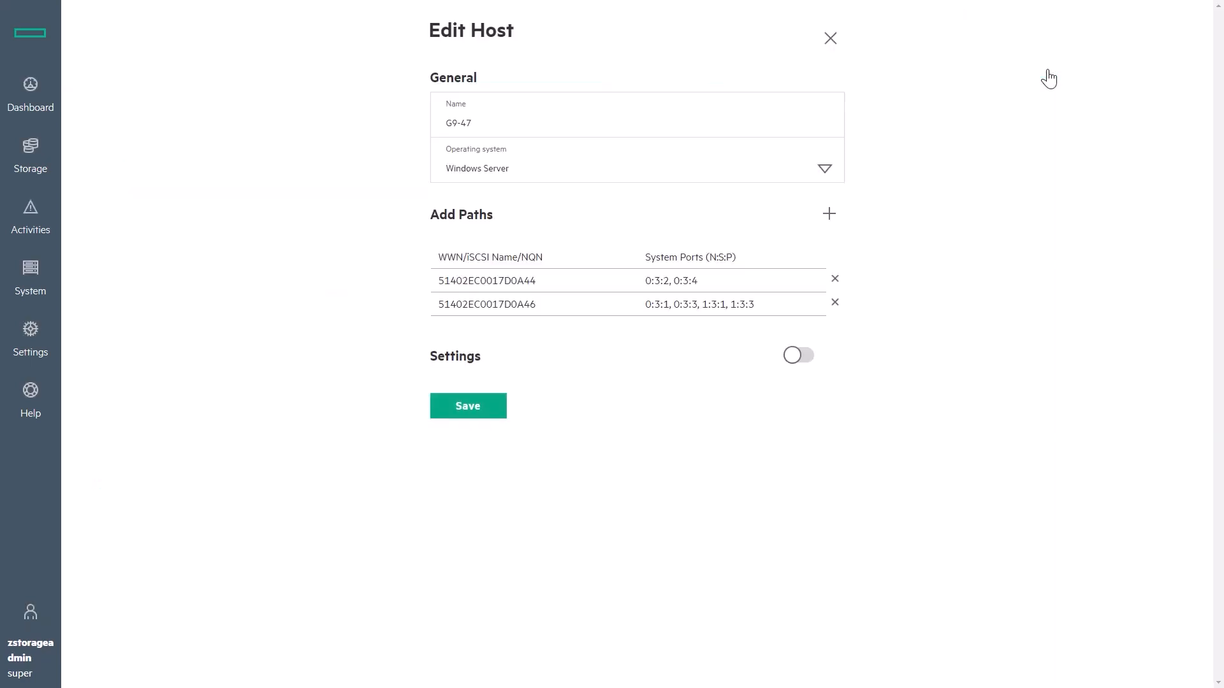
click(835, 304)
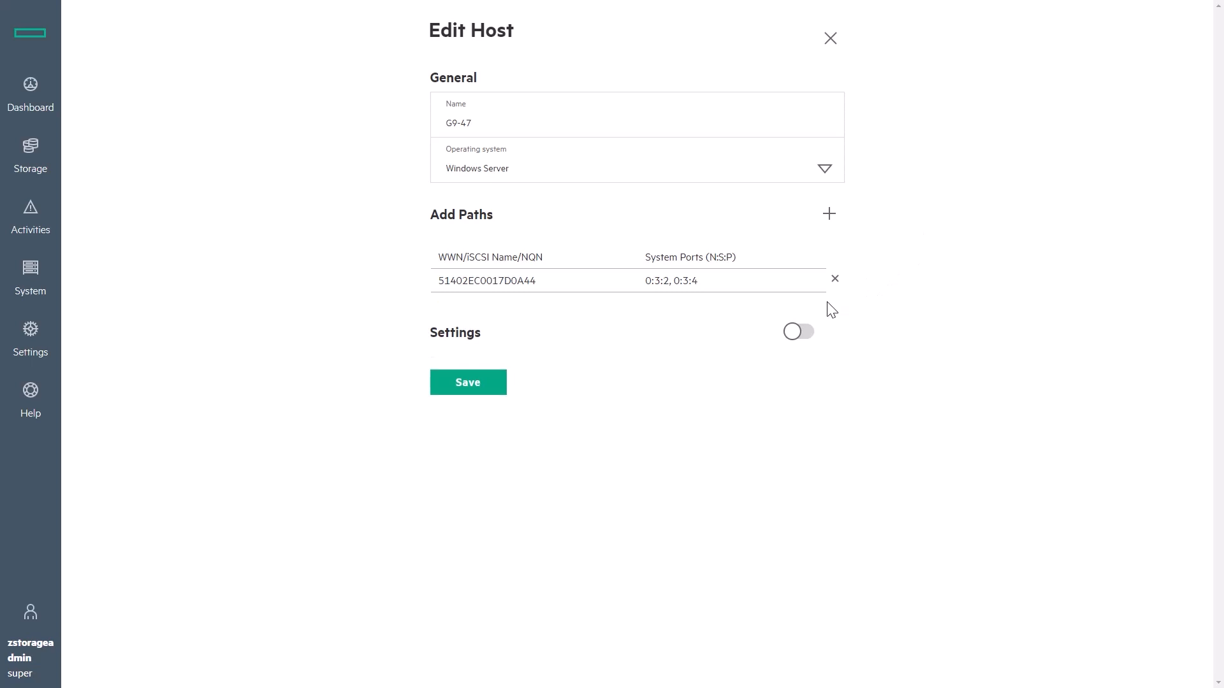
click(462, 390)
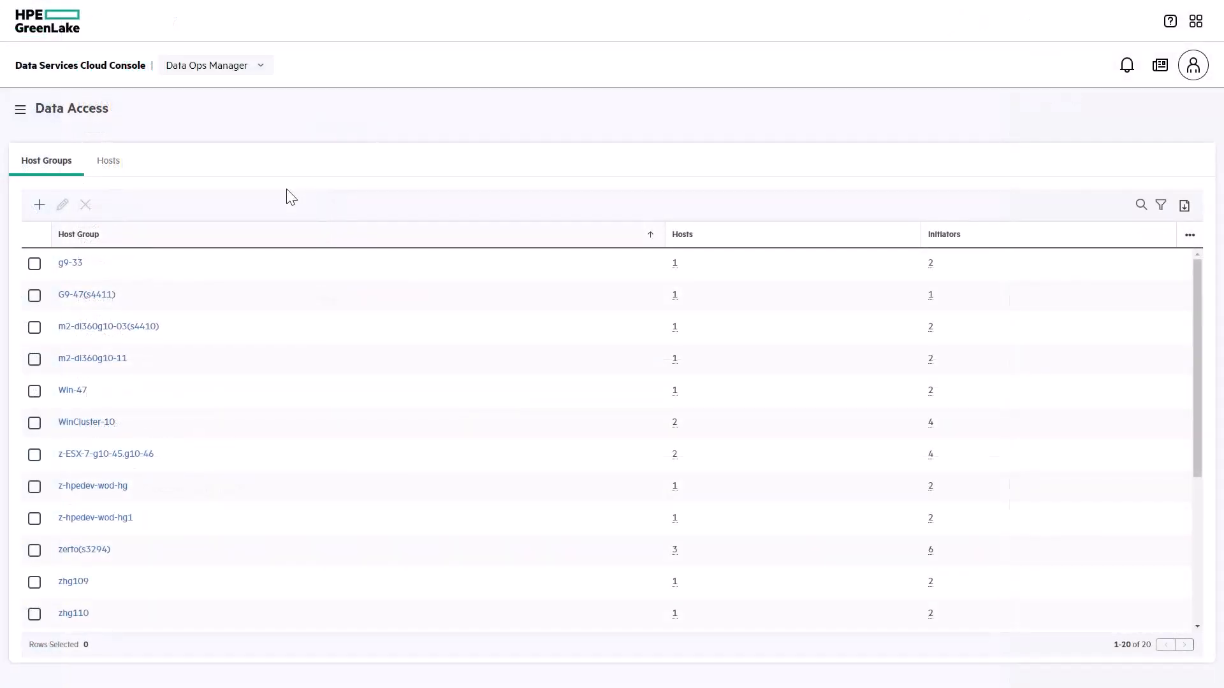
Step: In Data Ops Manager, search the host groups for "-47" and open the G9-47(s4411) group's hosts
click(1141, 205)
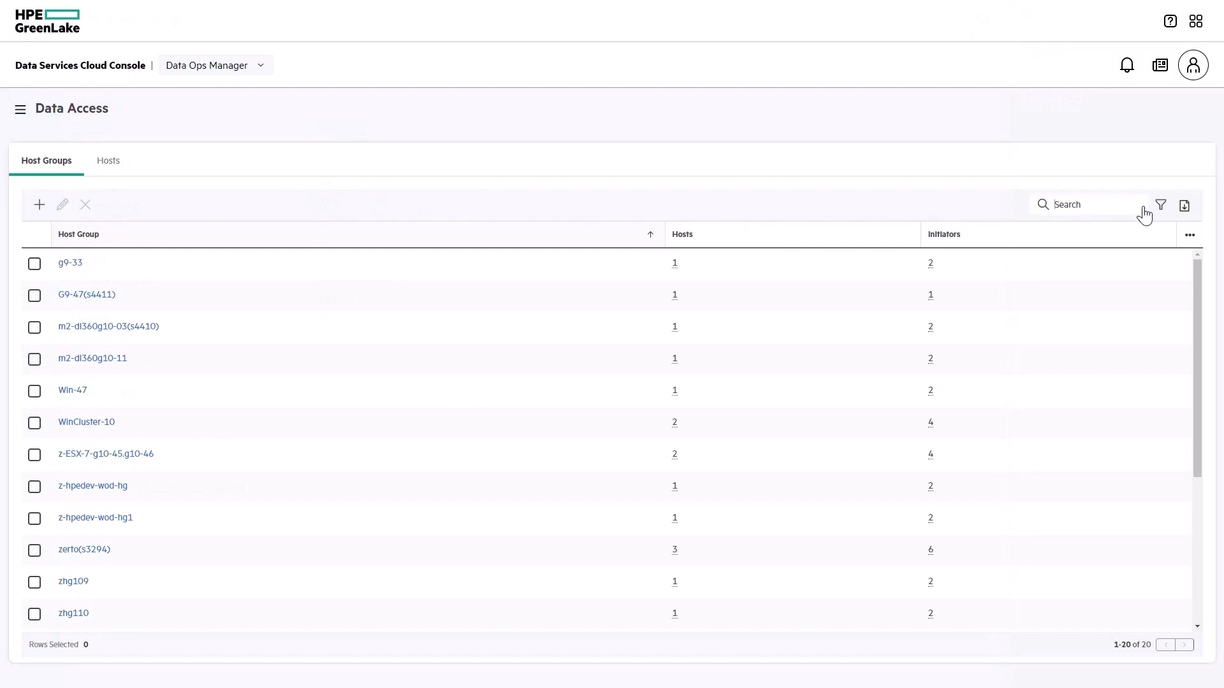
text(-47)
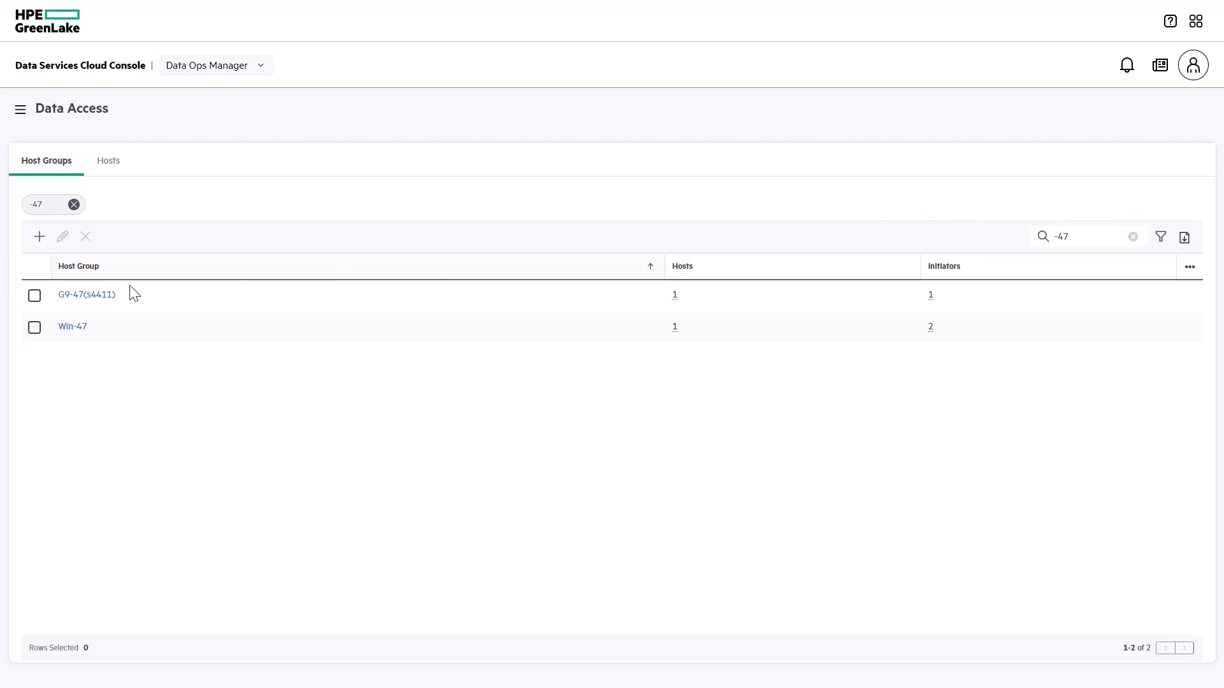
click(85, 296)
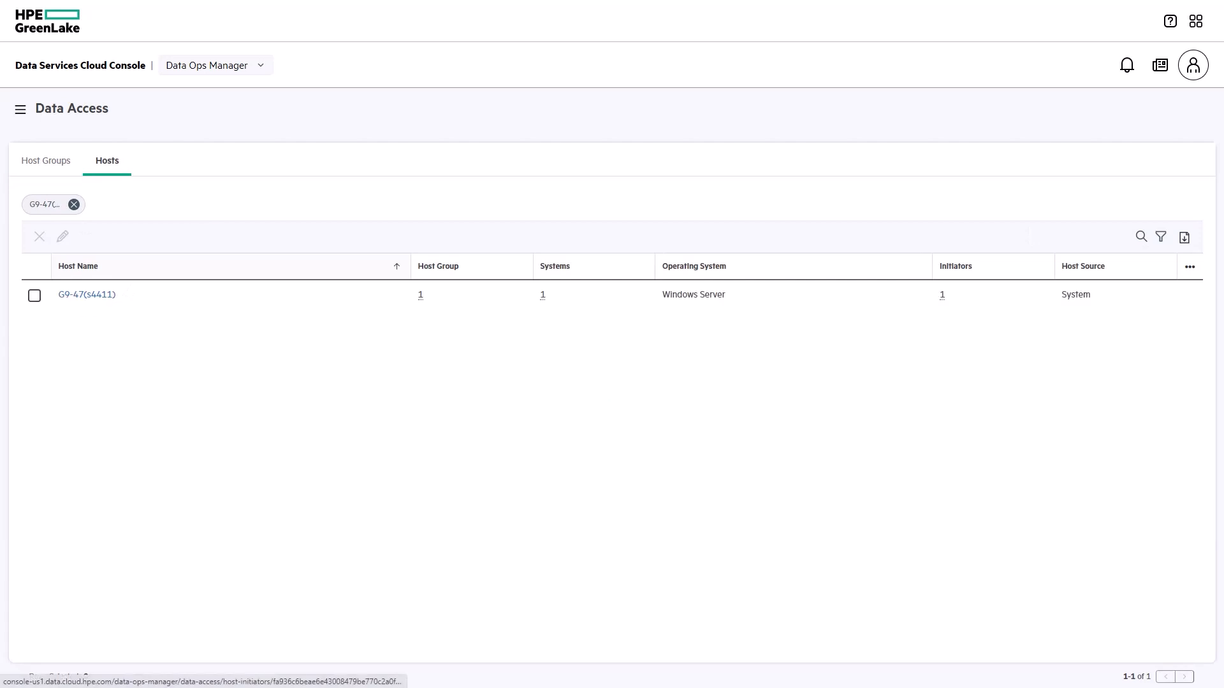